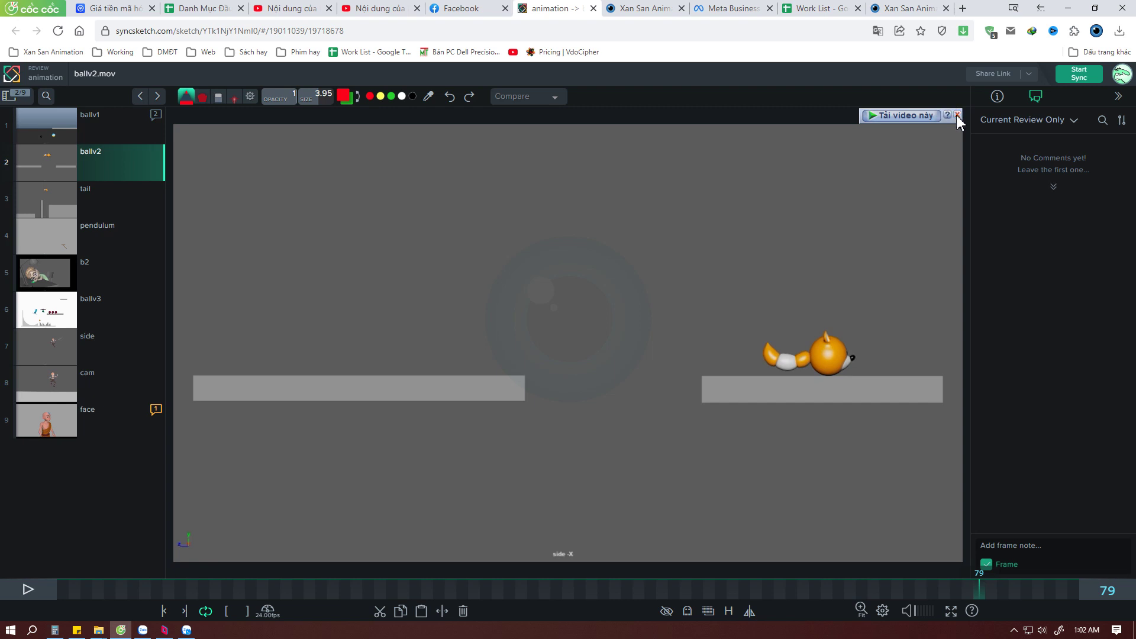
Dismiss the download quality bar over ballv2.mov, scrub to frame 1, then jump to frame 87
click(939, 114)
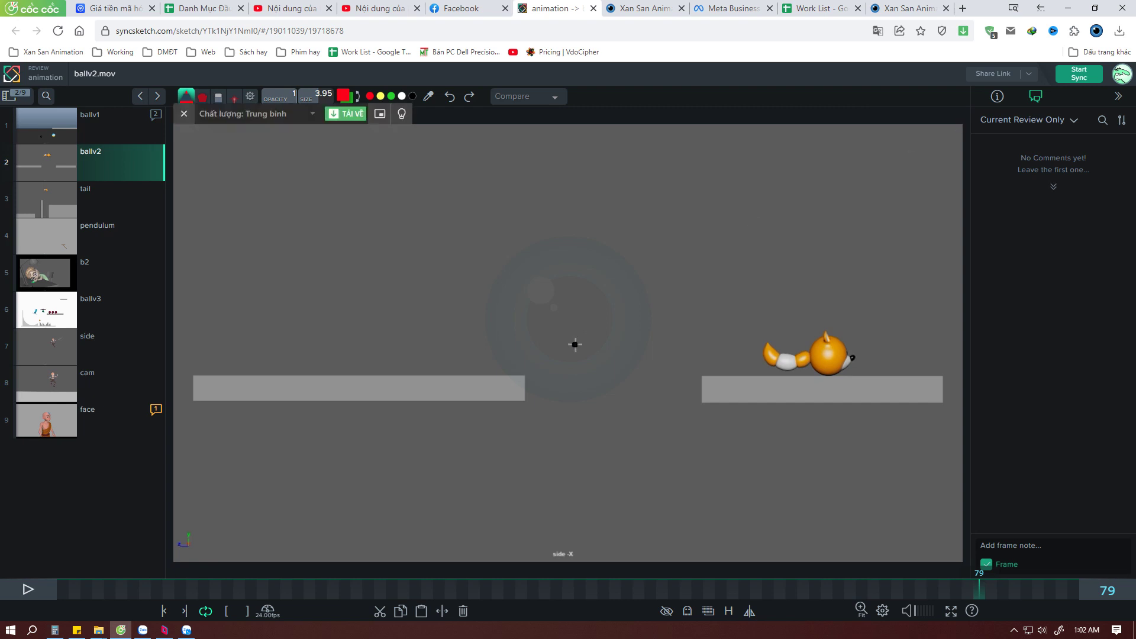
click(184, 114)
click(114, 591)
drag(110, 595, 62, 594)
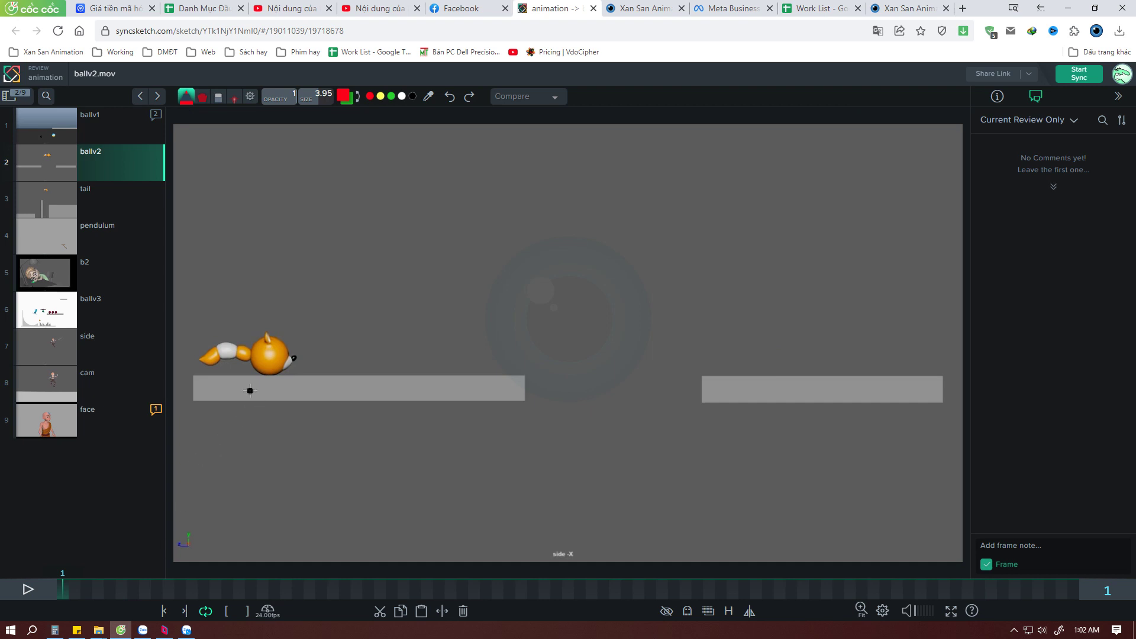
key(Left)
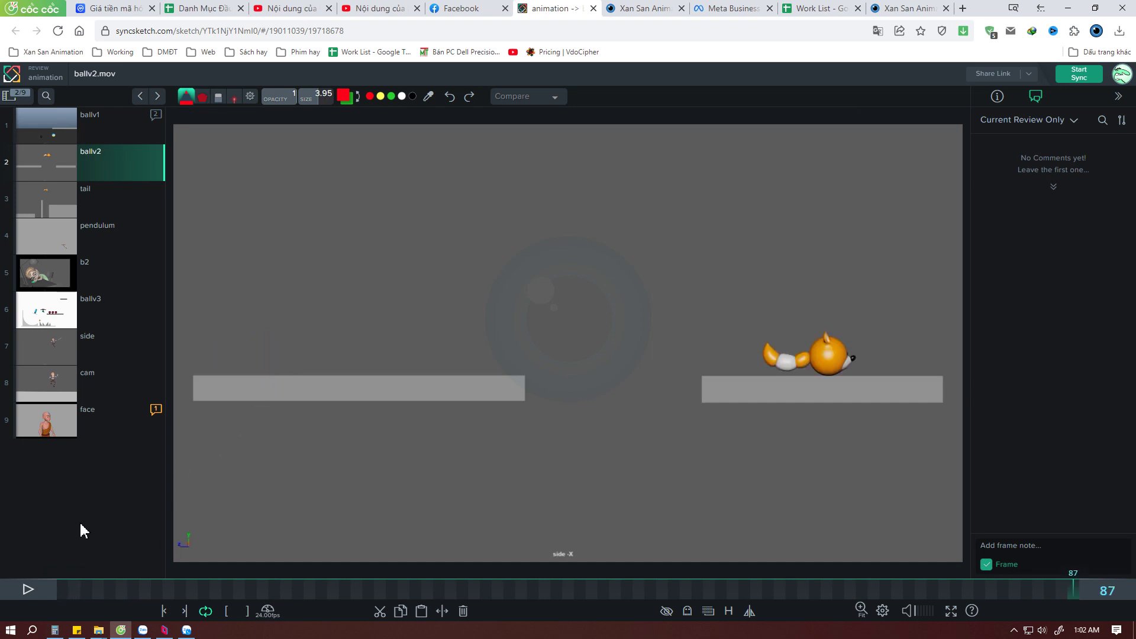
Draw red arcs along the squirrel's tail on frames 10 and 11, then flip between them to review
drag(64, 592, 169, 589)
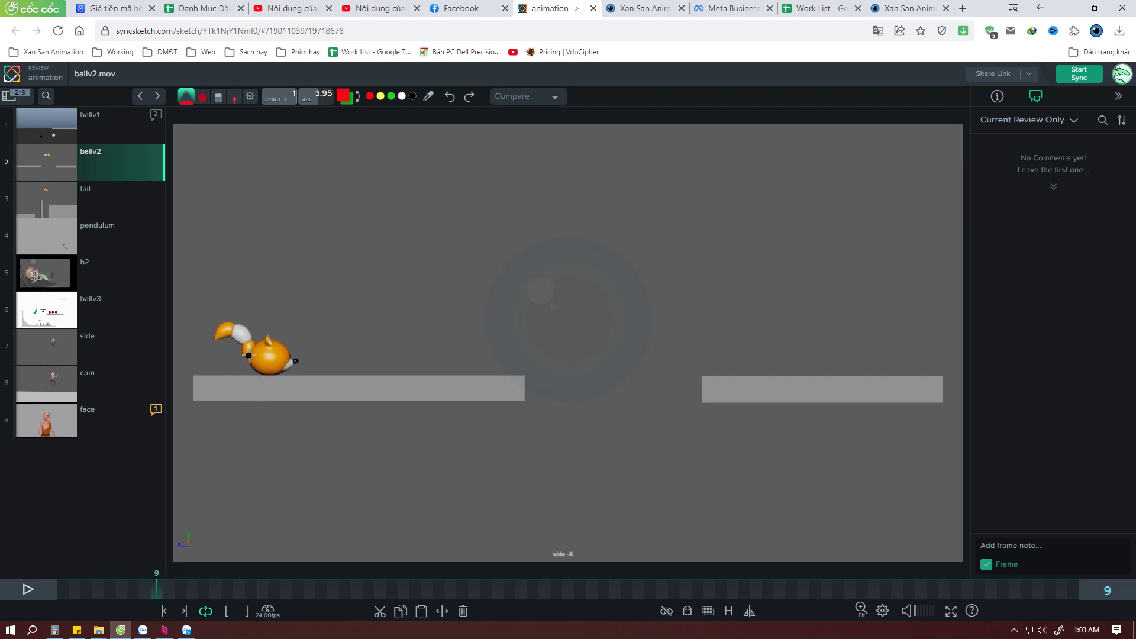
key(Right)
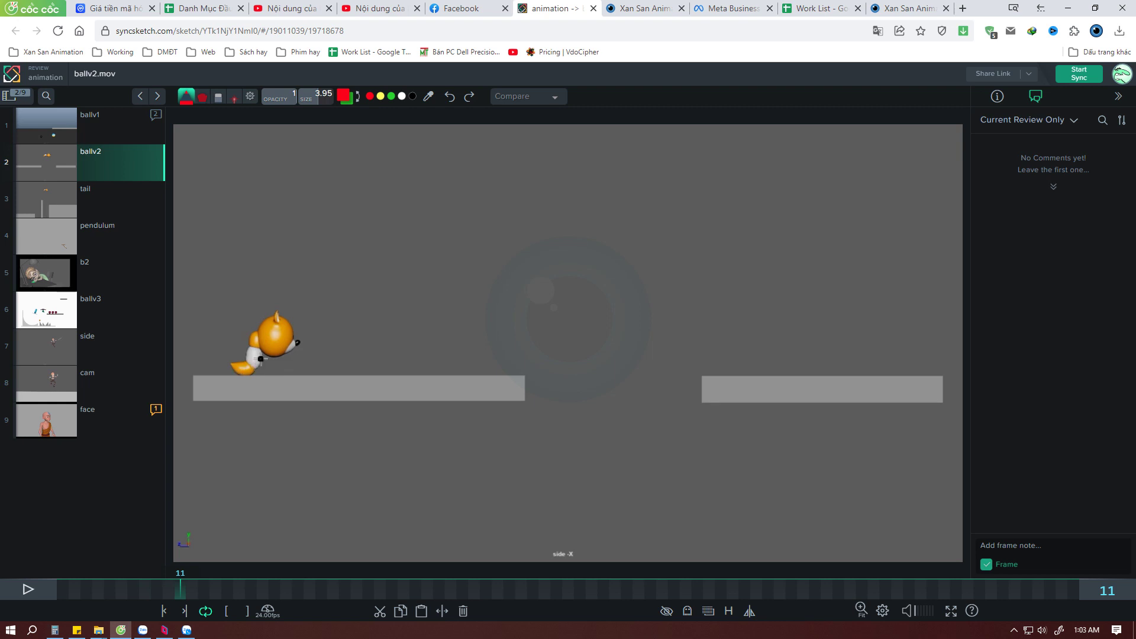
key(Left)
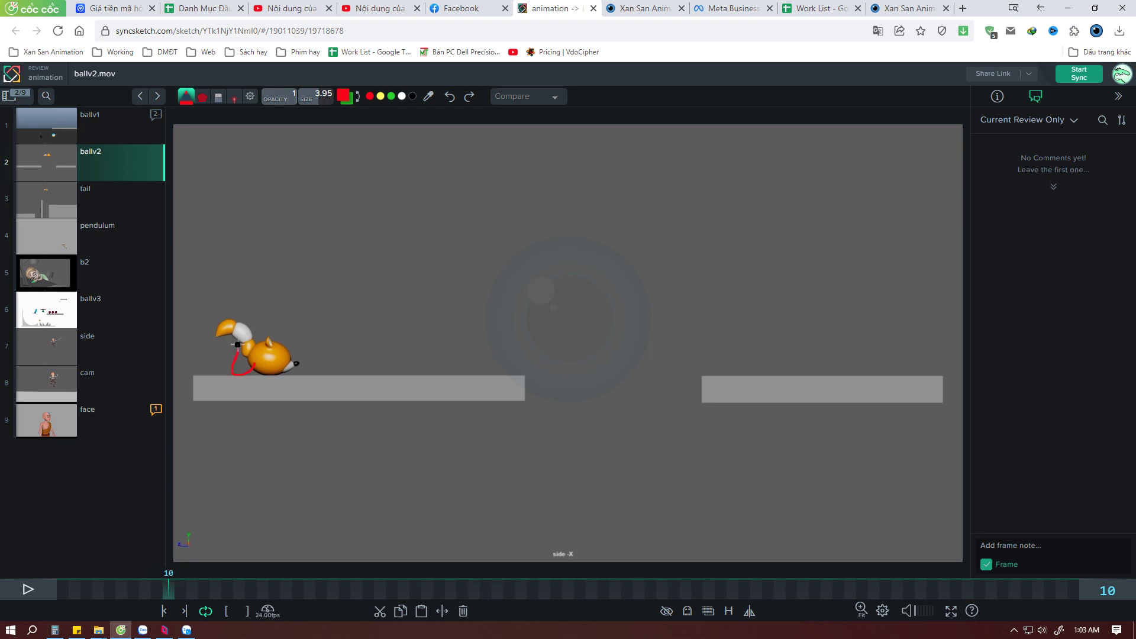
drag(234, 324, 247, 353)
key(Right)
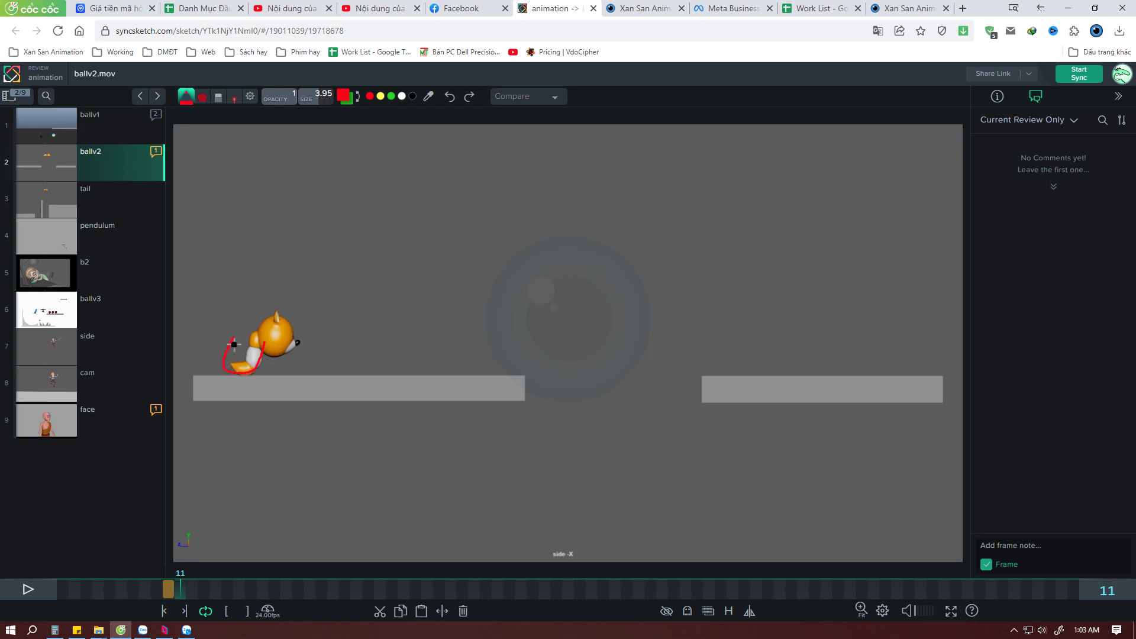
drag(258, 353, 263, 339)
key(Left)
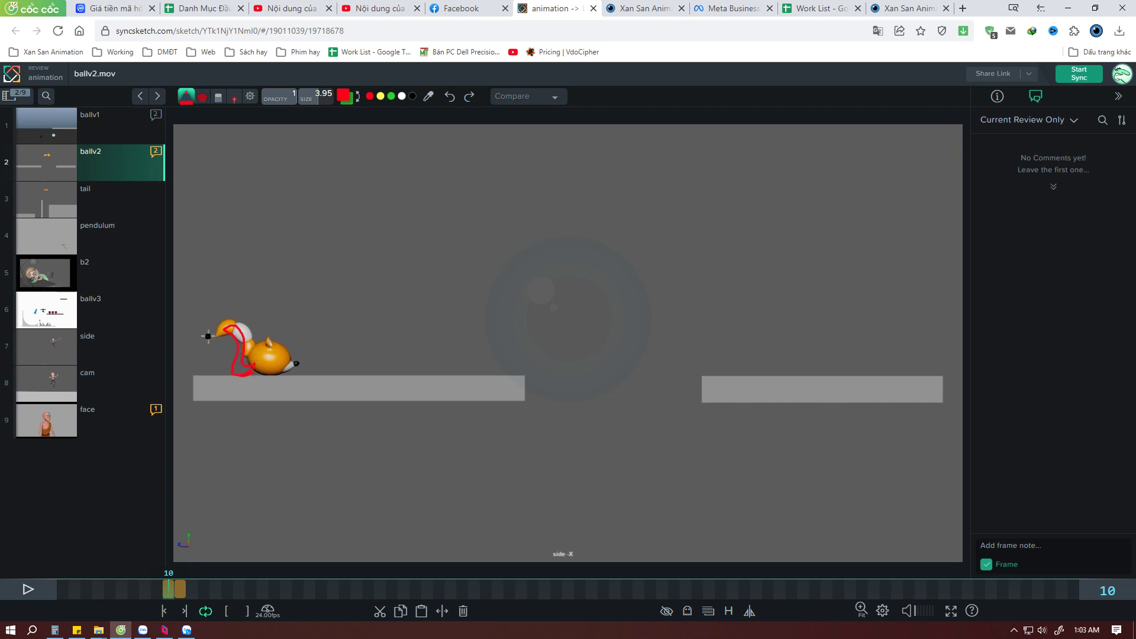
key(Right)
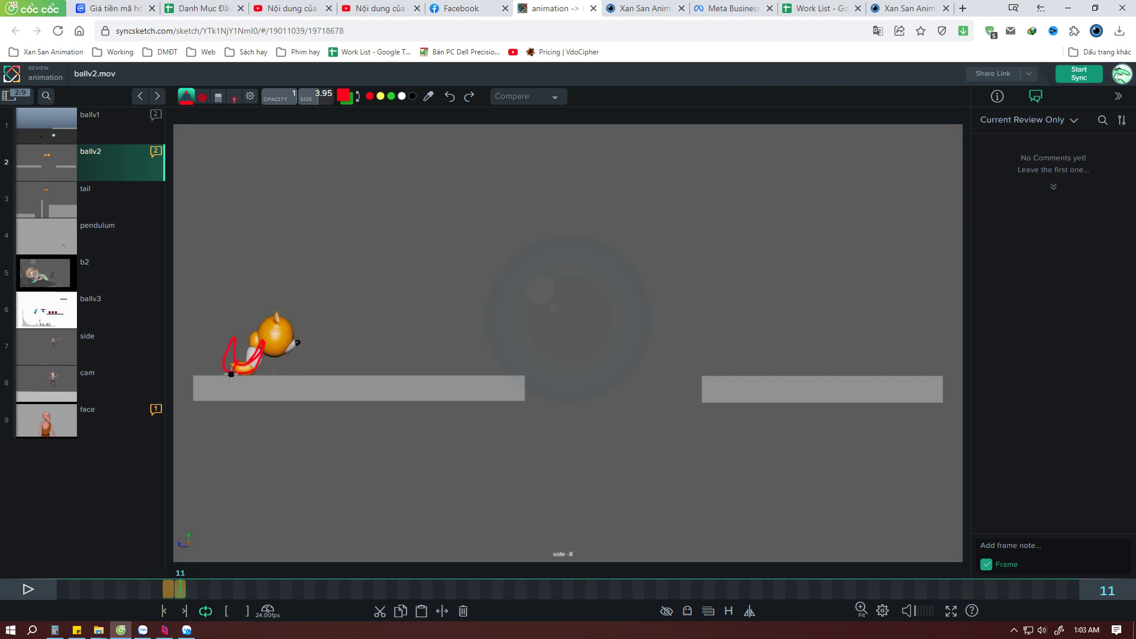
Trace the tail in red on frame 12, then step through the jump toward frame 18
key(Right)
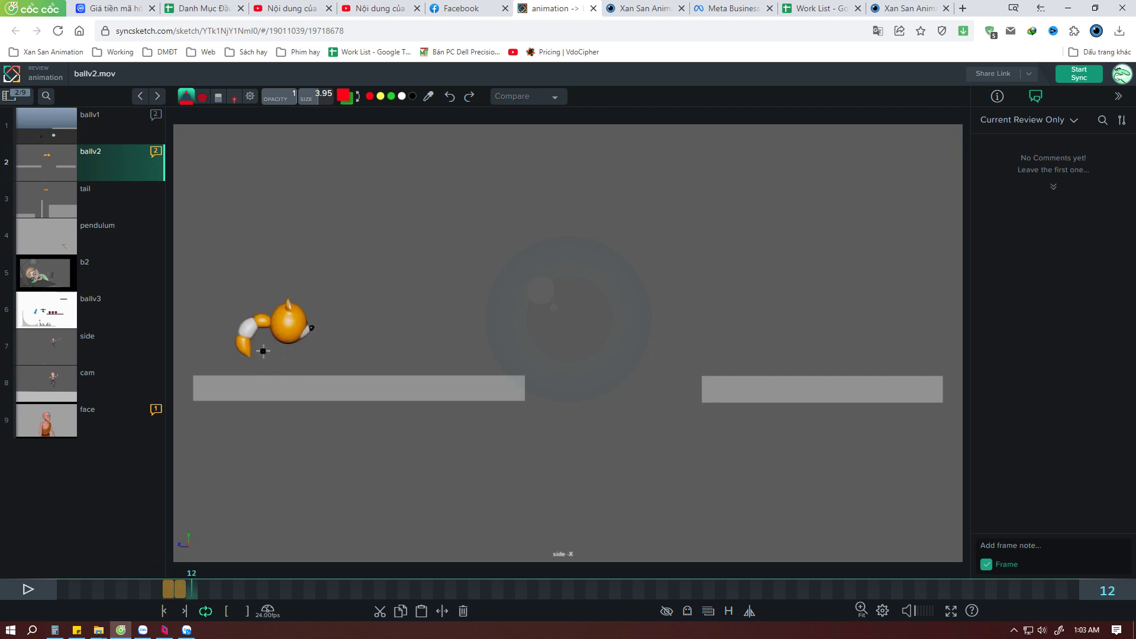
drag(274, 321, 241, 346)
key(Right)
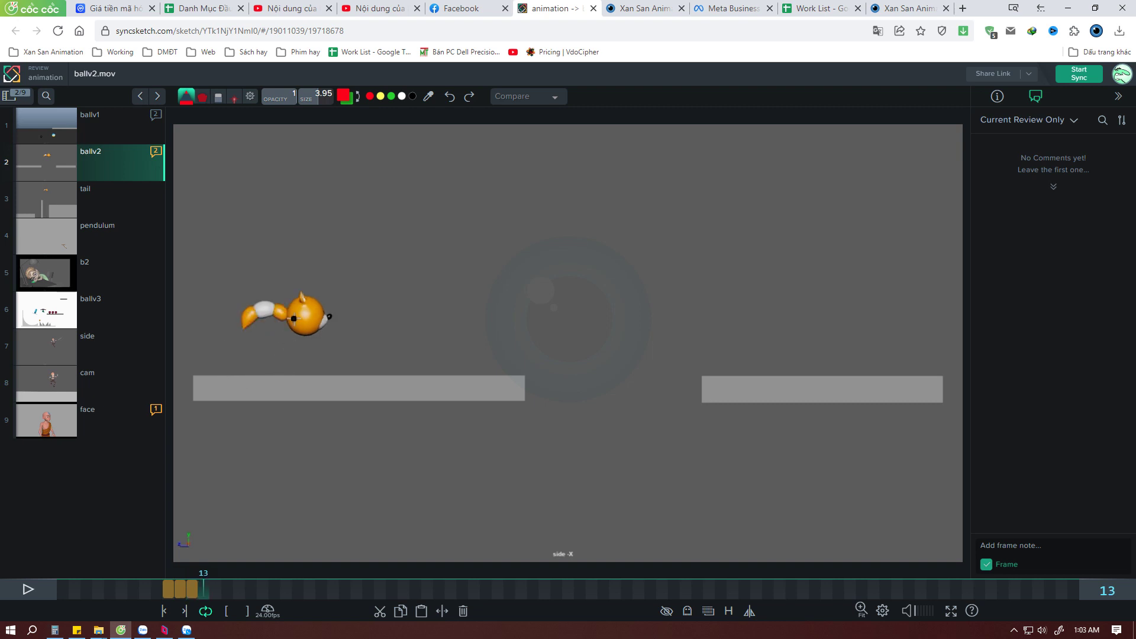
key(Right)
key(Right)
key(Right)
key(Right)
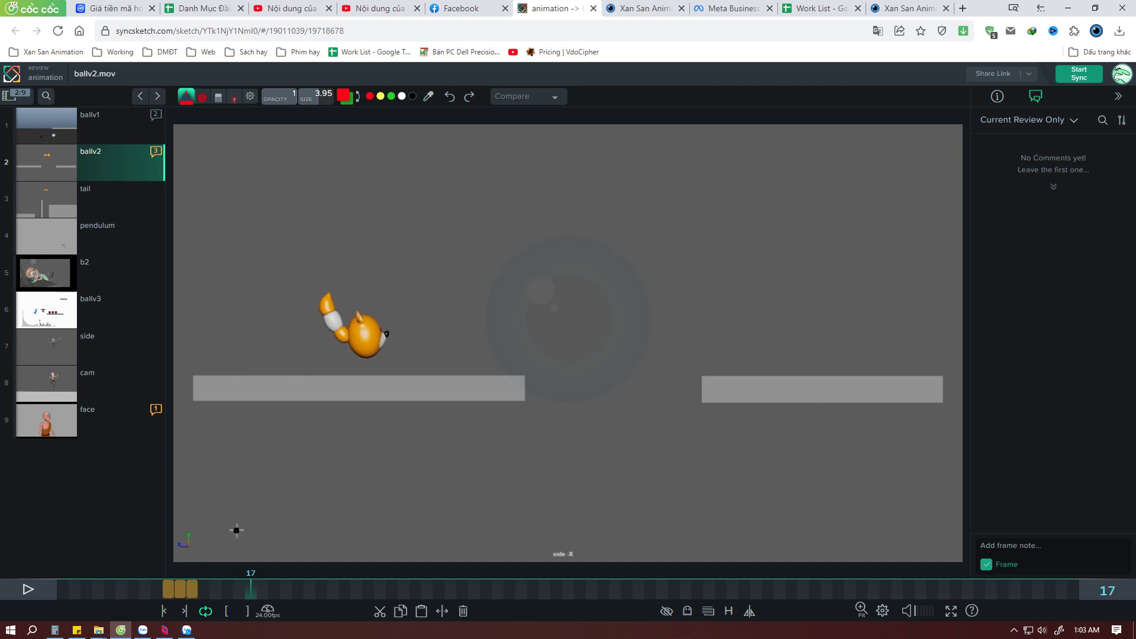
drag(184, 589, 181, 591)
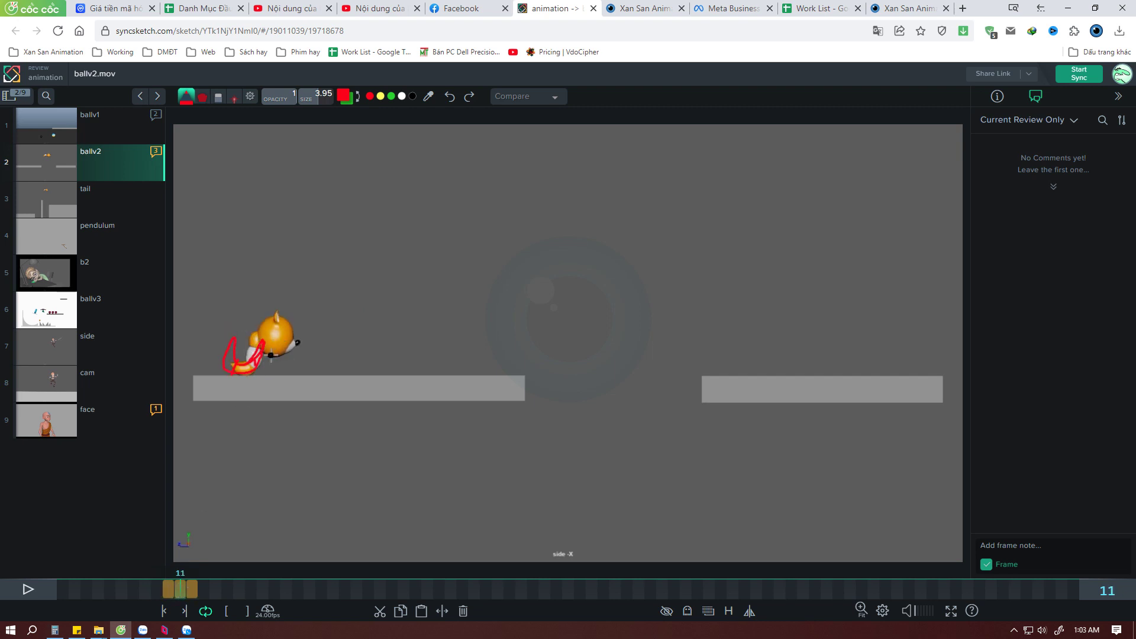
key(Right)
key(Right)
key(Right)
key(Right)
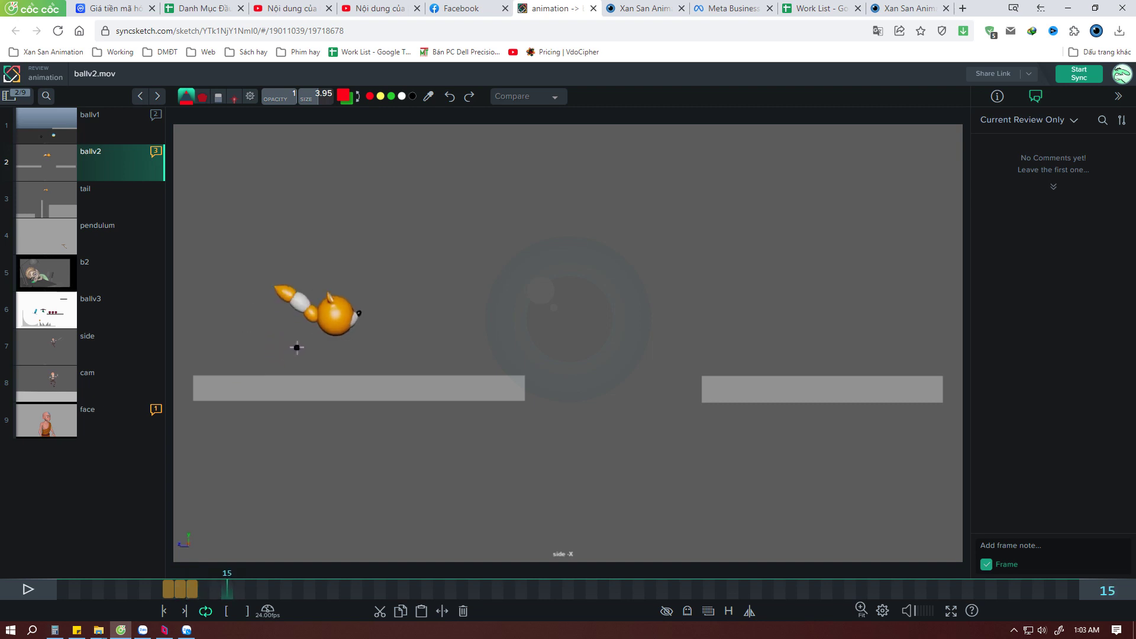
key(Right)
key(Right)
key(Right)
key(Right)
key(Left)
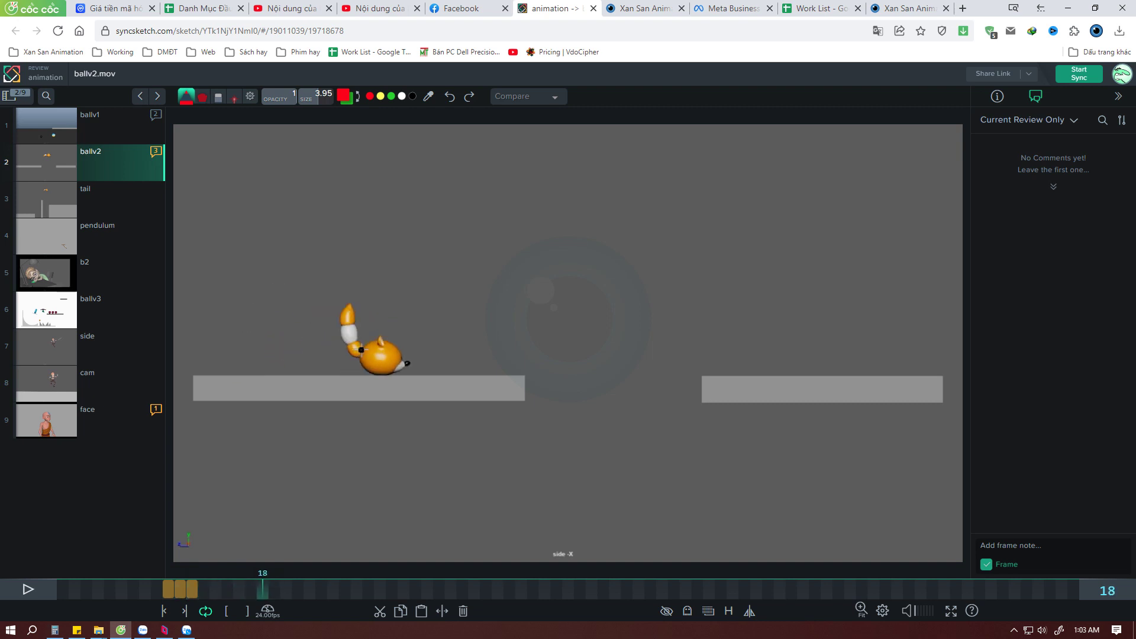
key(Left)
key(Right)
Sketch red tail arcs on frames 18 and 17
mouse_move(365, 357)
mouse_down()
mouse_move(348, 371)
mouse_move(334, 308)
mouse_move(354, 342)
mouse_up()
key(Left)
mouse_move(320, 297)
mouse_down()
mouse_move(333, 325)
mouse_move(269, 293)
mouse_move(311, 314)
mouse_up()
key(Left)
key(Left)
key(Left)
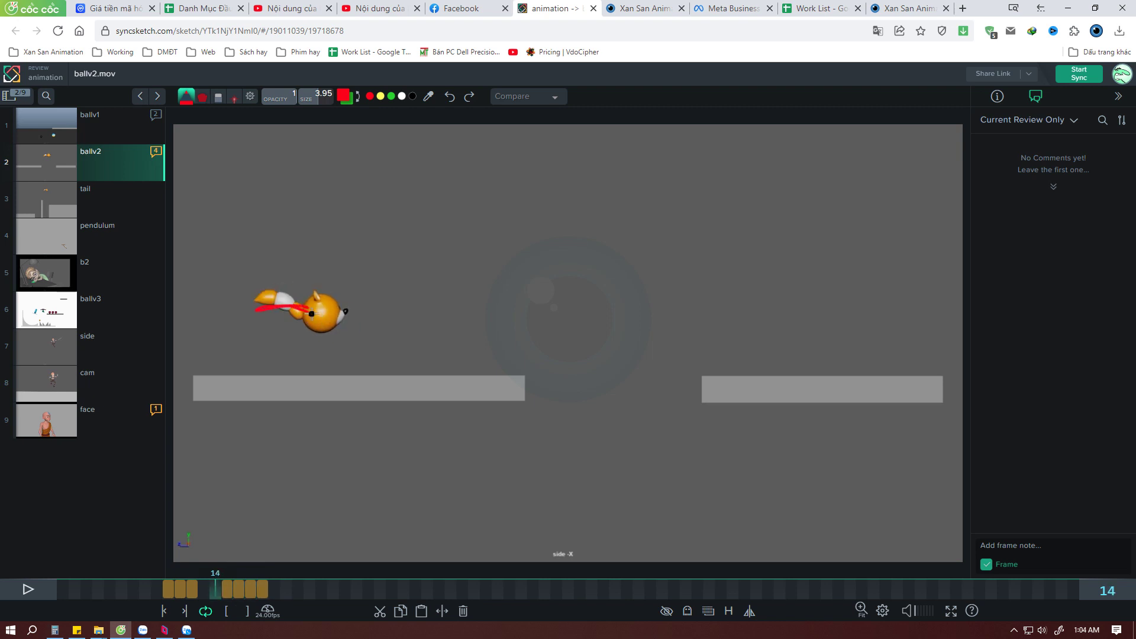
key(Right)
key(Right)
key(Right)
Draw red tail arcs on frames 19 through 21, tracing the tail down to the floor
key(Right)
key(Right)
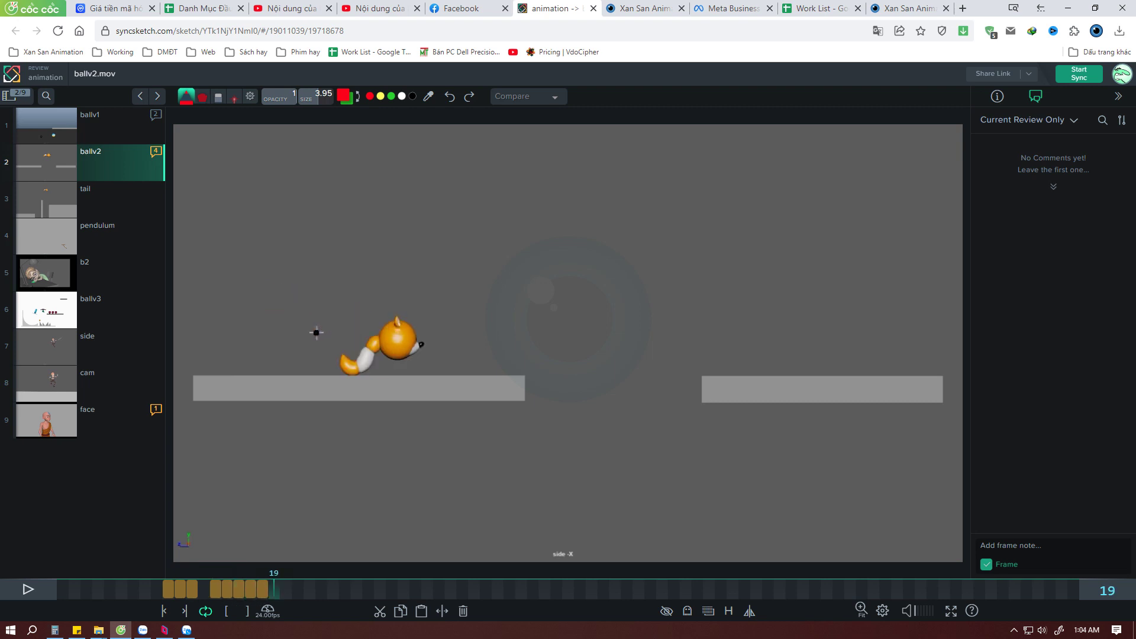
key(Left)
key(Right)
drag(355, 373, 382, 350)
key(Left)
key(Right)
key(Right)
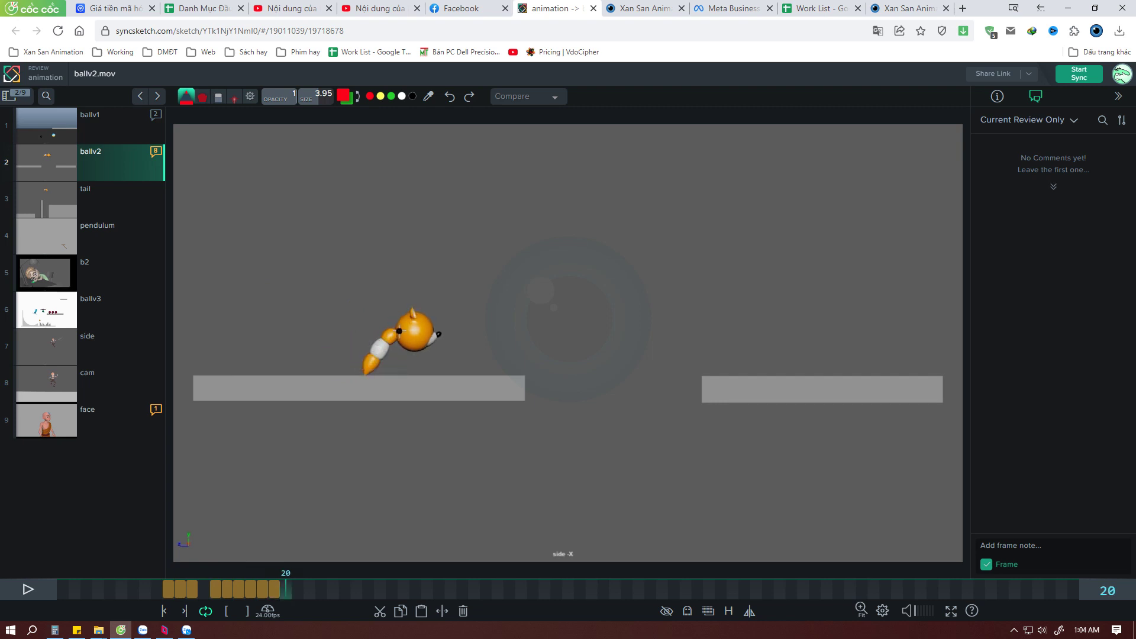
drag(381, 339, 343, 373)
key(Right)
key(Left)
key(Right)
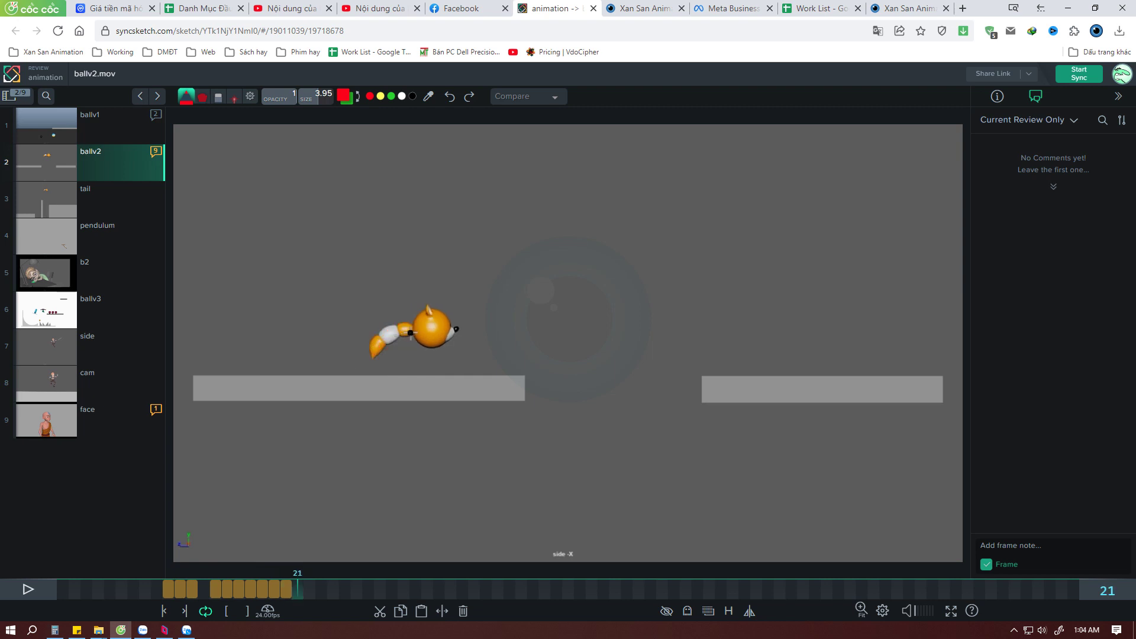
drag(410, 332, 368, 362)
Step through the landing frames and sketch a red tail arc on frame 32
key(Right)
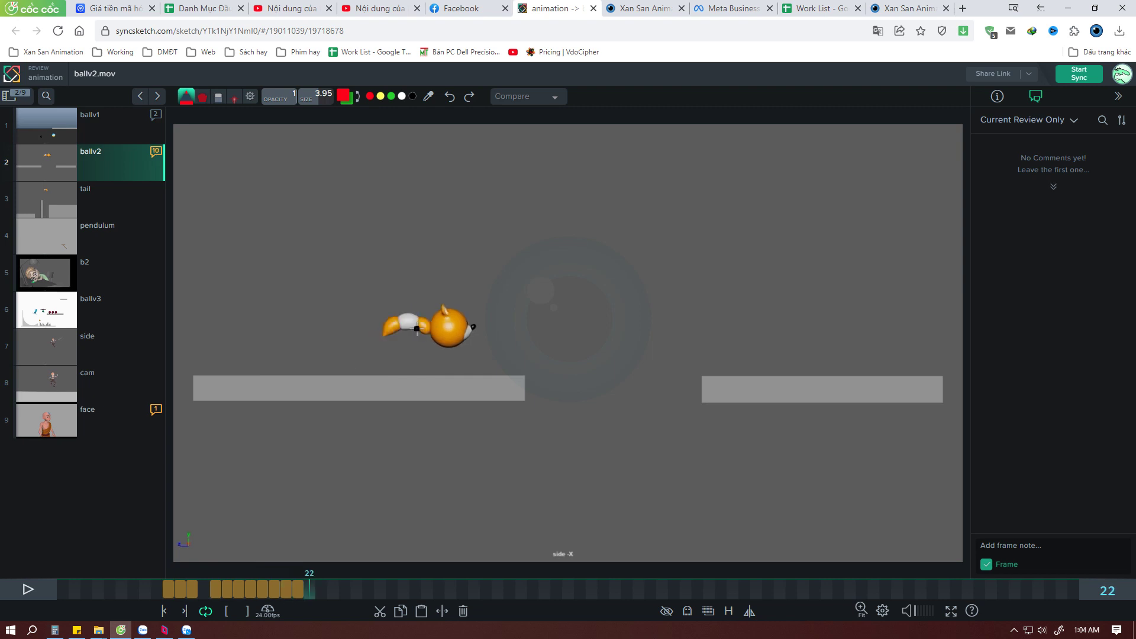
key(Right)
key(Right)
key(Right)
key(Right)
key(Right)
key(Left)
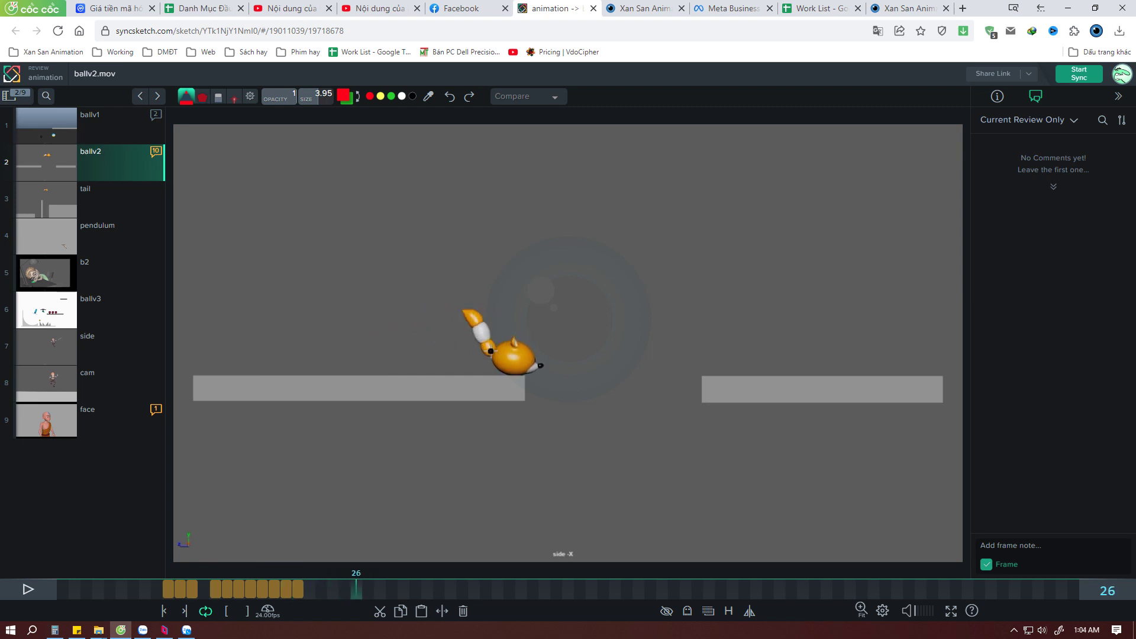
key(Left)
key(Right)
key(Right)
key(Right)
key(Right)
key(Right)
key(Right)
key(Right)
key(Right)
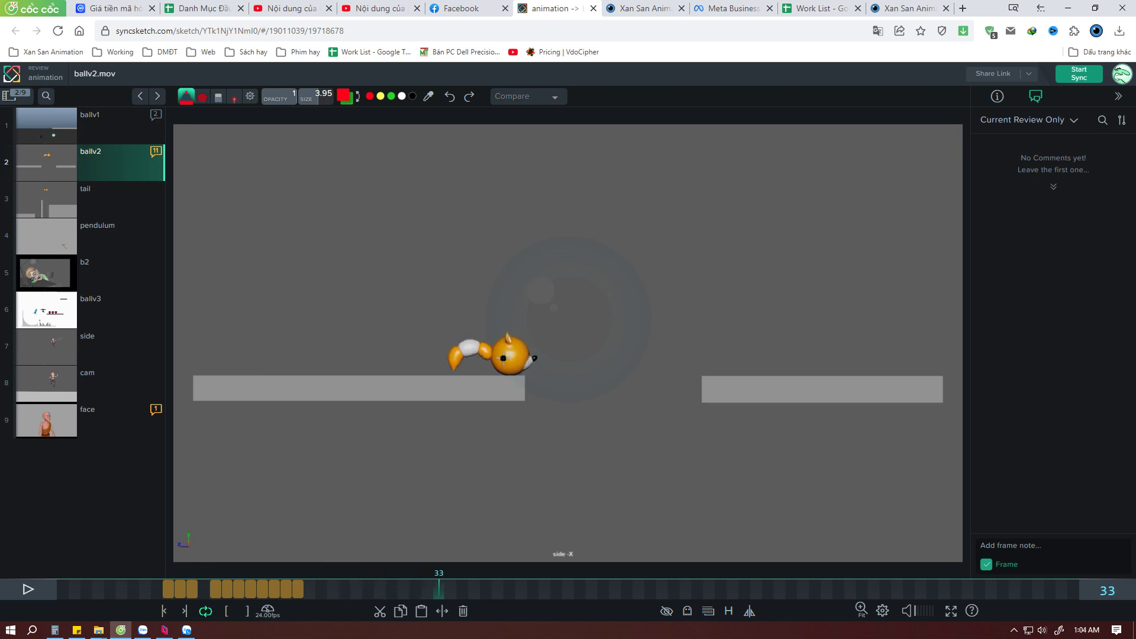
key(Right)
key(Right)
key(Right)
key(Left)
key(Left)
key(Left)
key(Left)
key(Left)
key(Left)
key(Right)
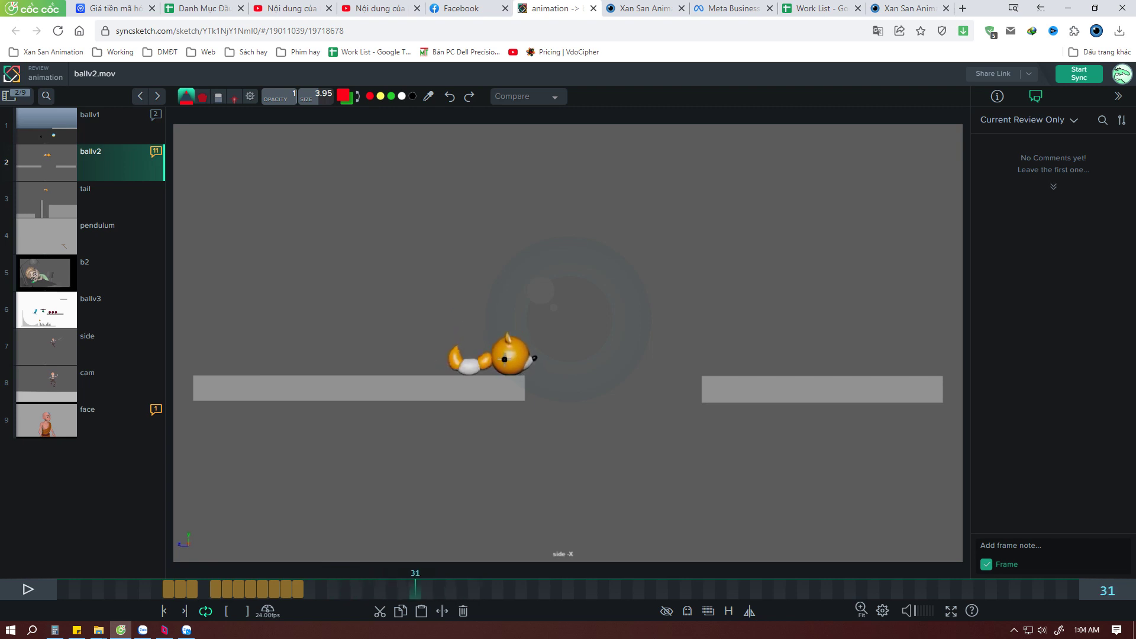
key(Right)
drag(469, 350, 431, 373)
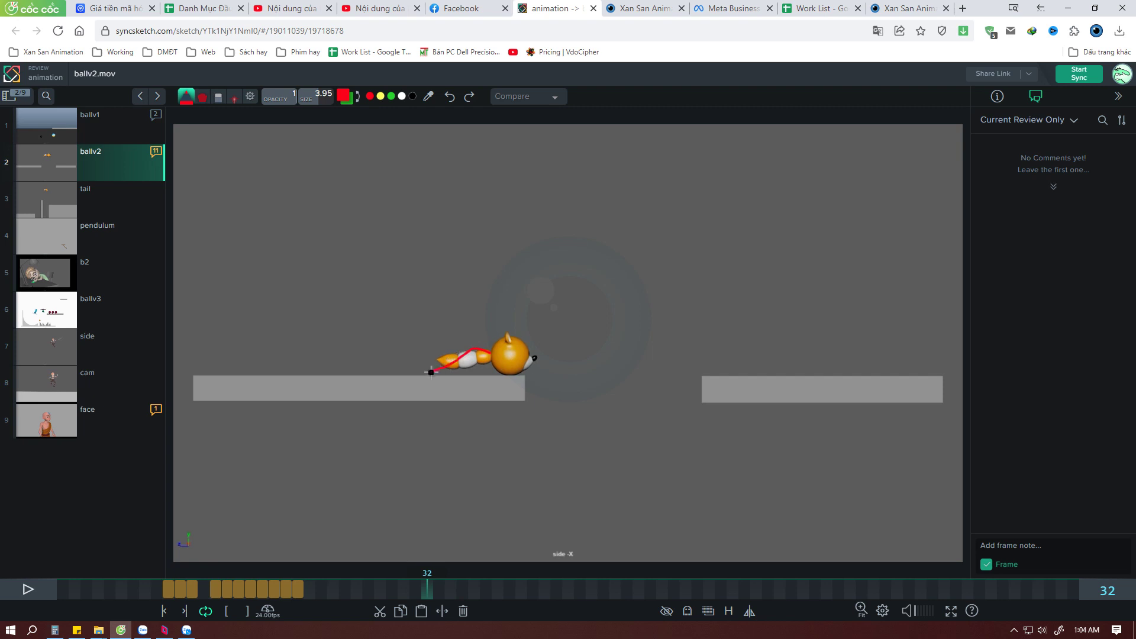
Sketch the red tail arc on frame 33, then move ahead to frame 41
key(Right)
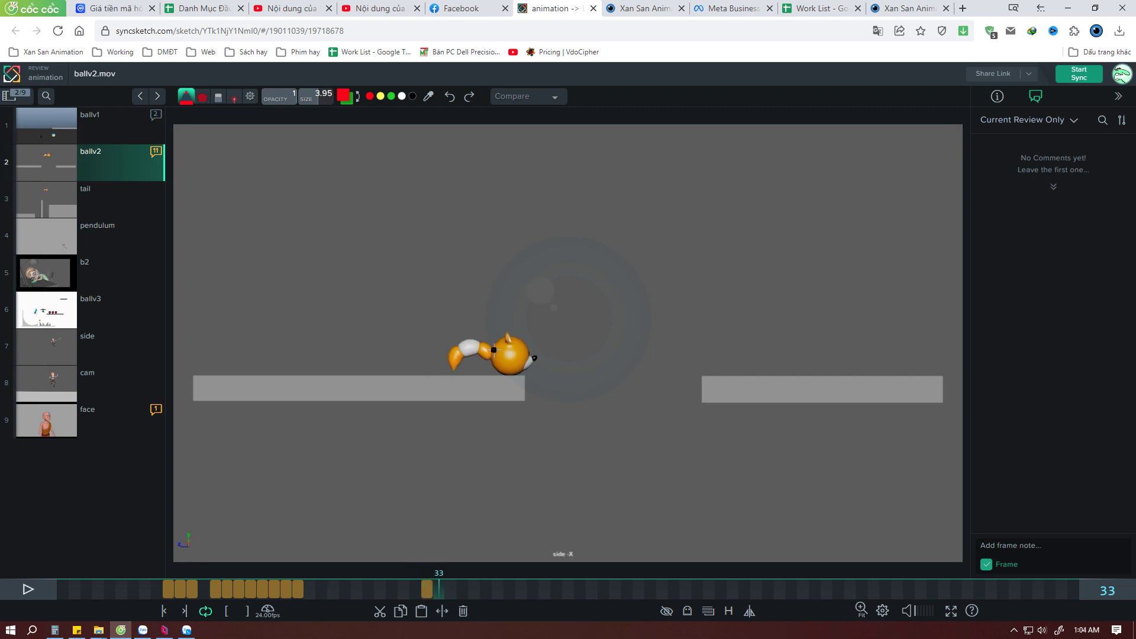
drag(470, 343, 432, 374)
key(Right)
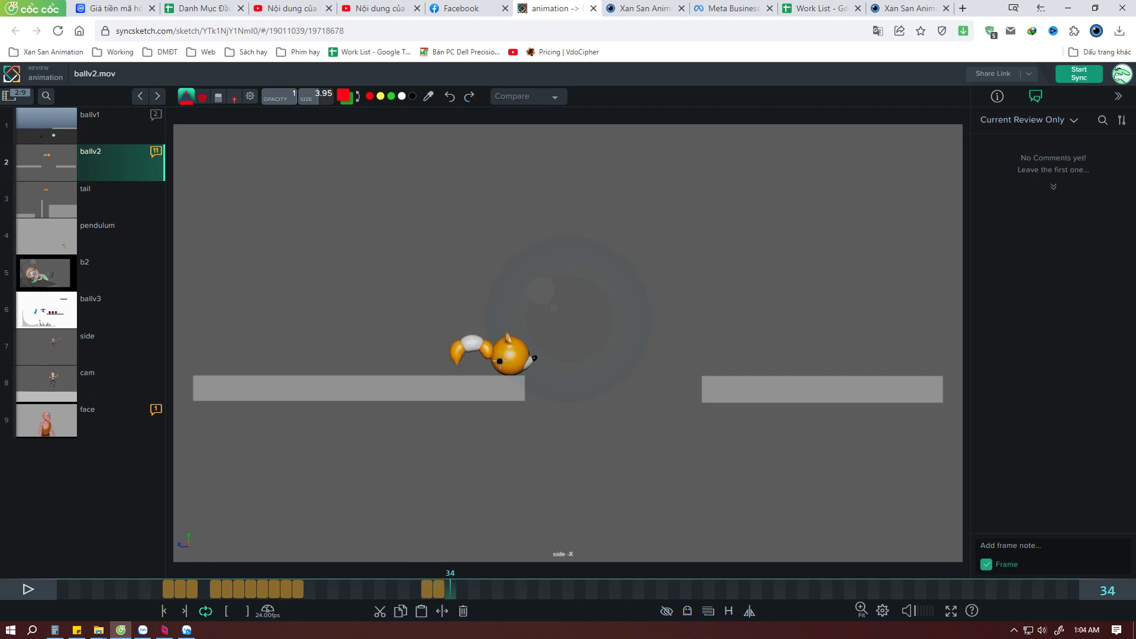
key(Right)
key(Right)
key(Right)
key(Right)
key(Right)
key(Right)
key(Right)
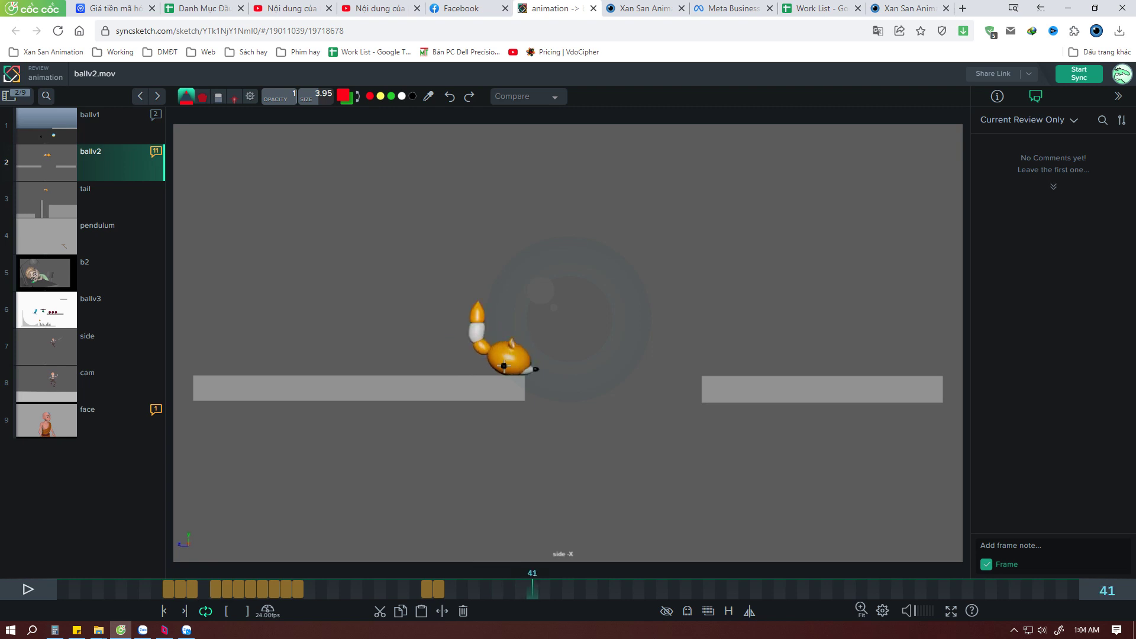
key(Right)
key(Left)
Draw red arcs down the raised tail and body on frames 41 and 42
drag(430, 302, 504, 347)
key(Left)
key(Right)
key(Right)
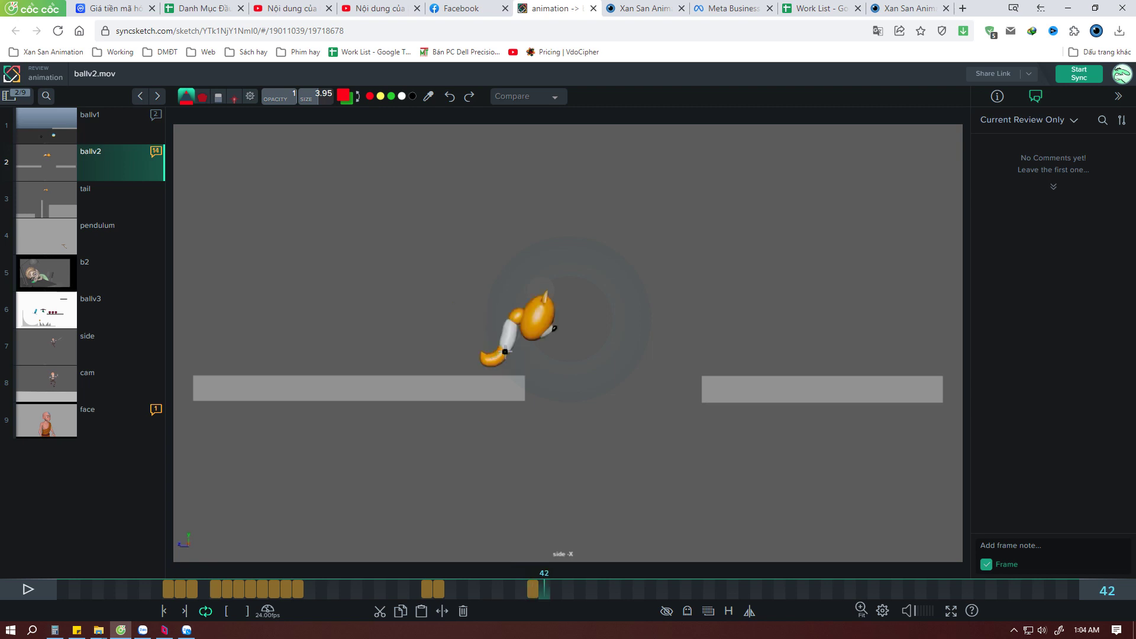
mouse_move(524, 318)
mouse_down()
mouse_move(474, 373)
mouse_move(534, 314)
mouse_up()
key(Left)
key(Right)
key(Right)
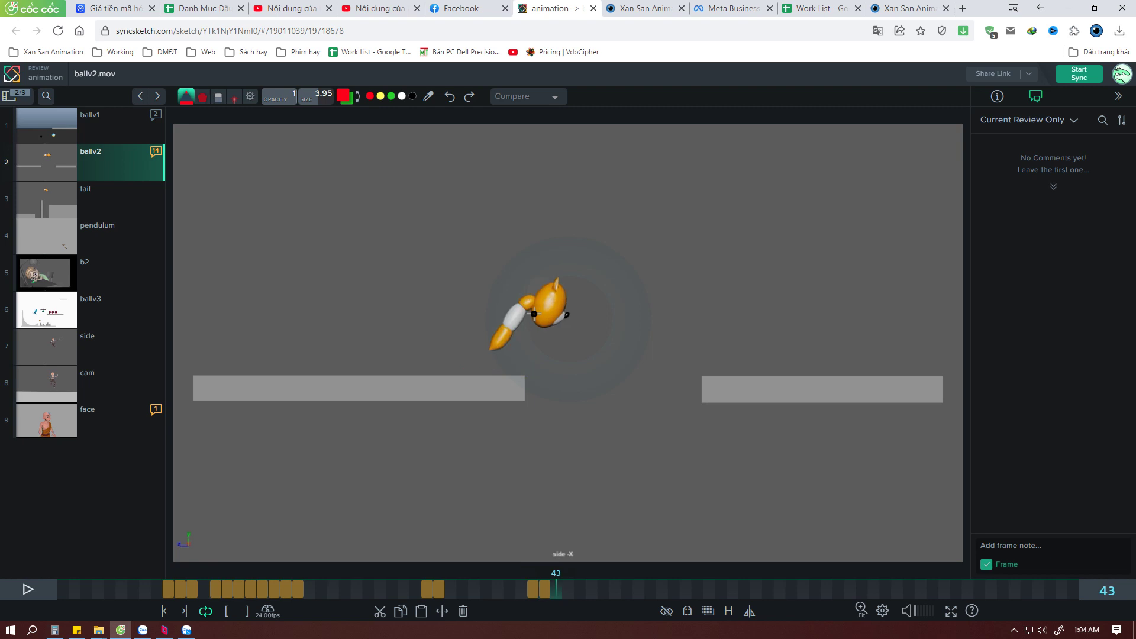
key(Left)
key(Left)
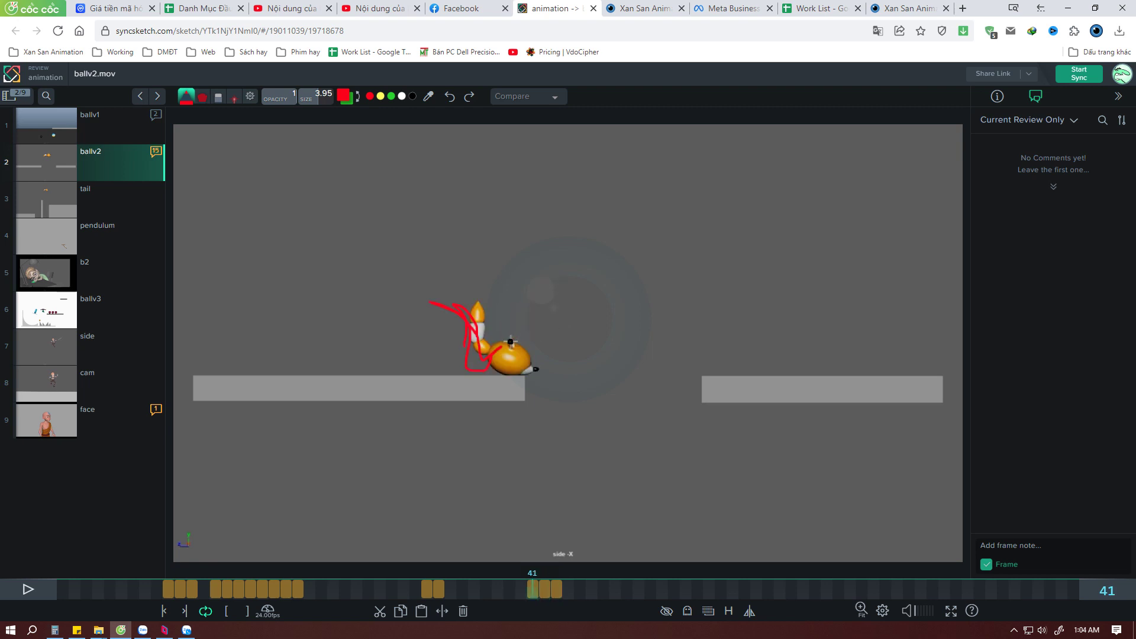
key(Right)
Trace the tail's underside in red, then sketch the tail arc on frame 48
drag(490, 370, 479, 369)
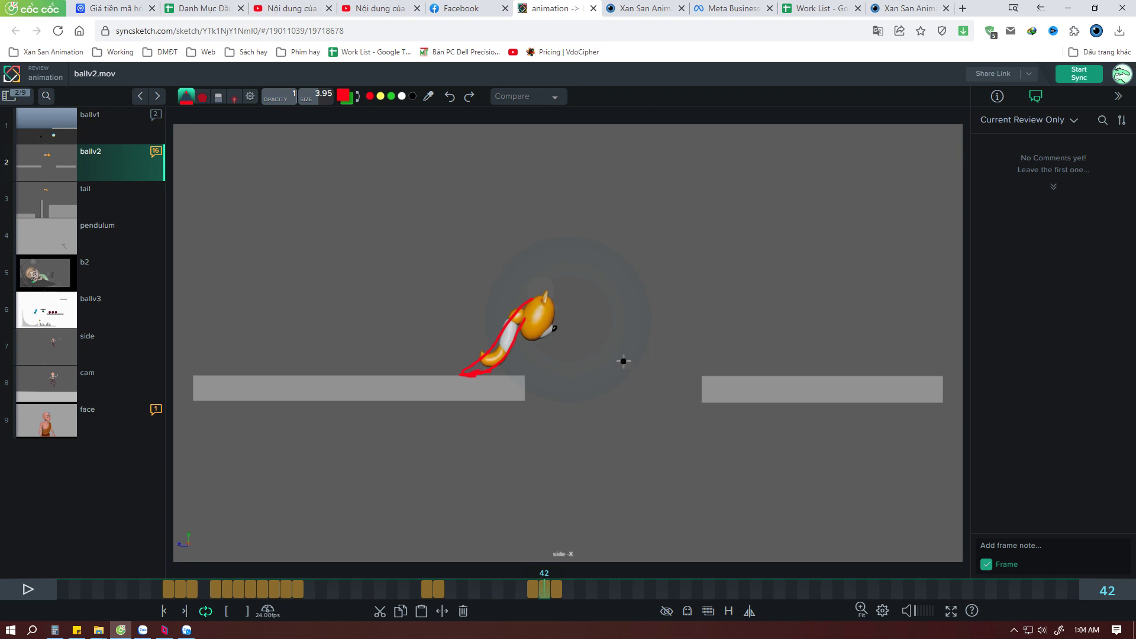
key(Right)
key(Right)
key(Right)
key(Right)
key(Right)
key(Right)
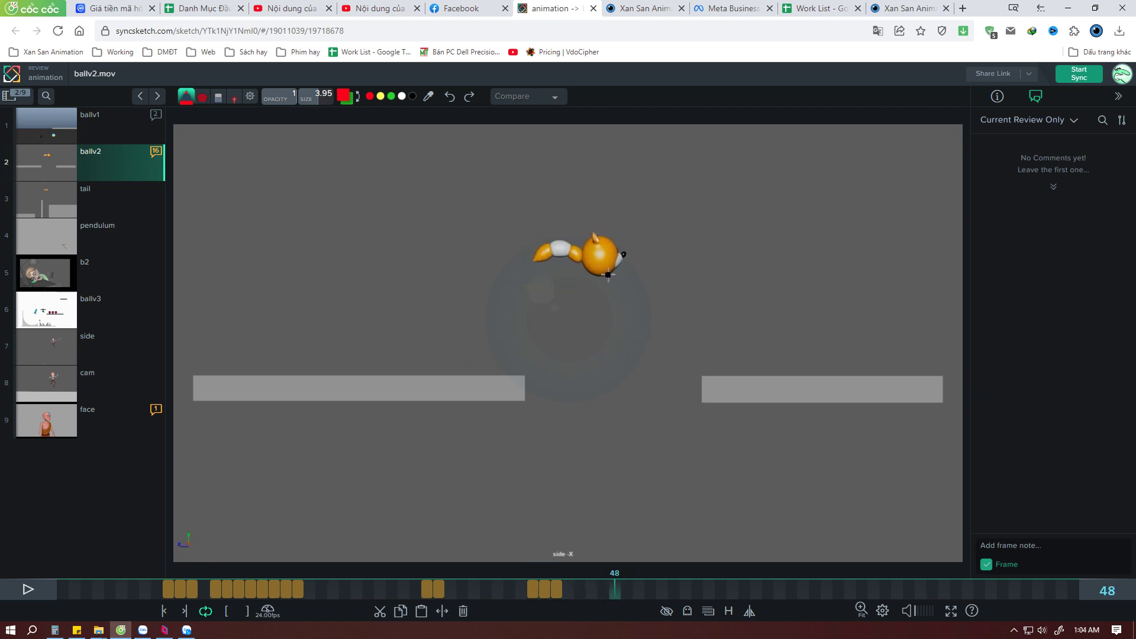
key(Left)
key(Left)
key(Left)
key(Right)
key(Right)
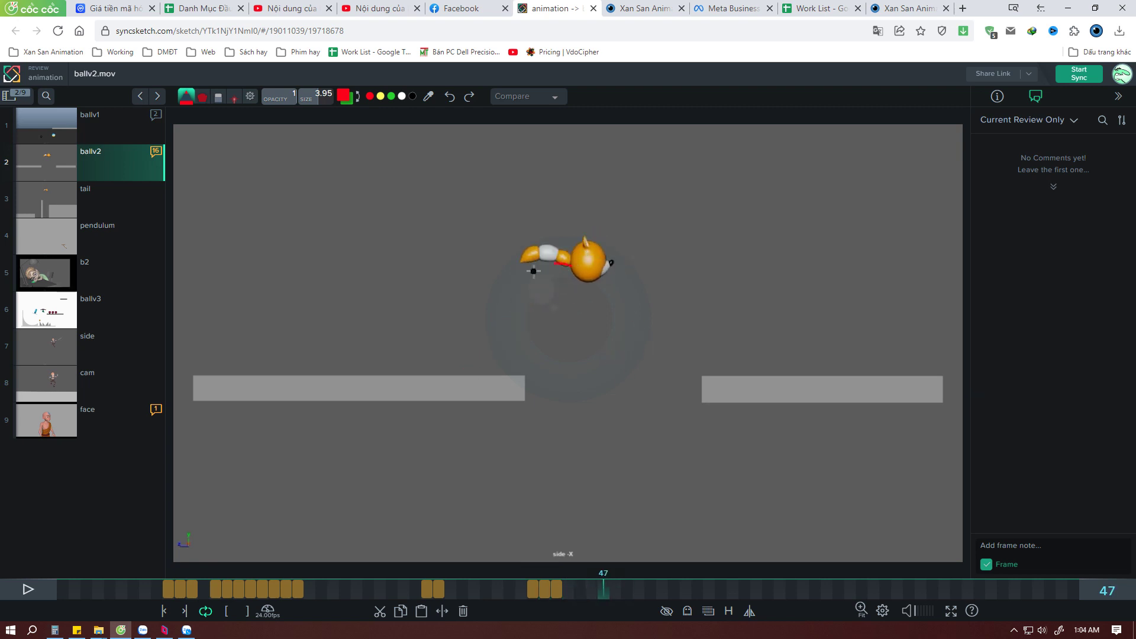
key(Right)
drag(578, 251, 533, 261)
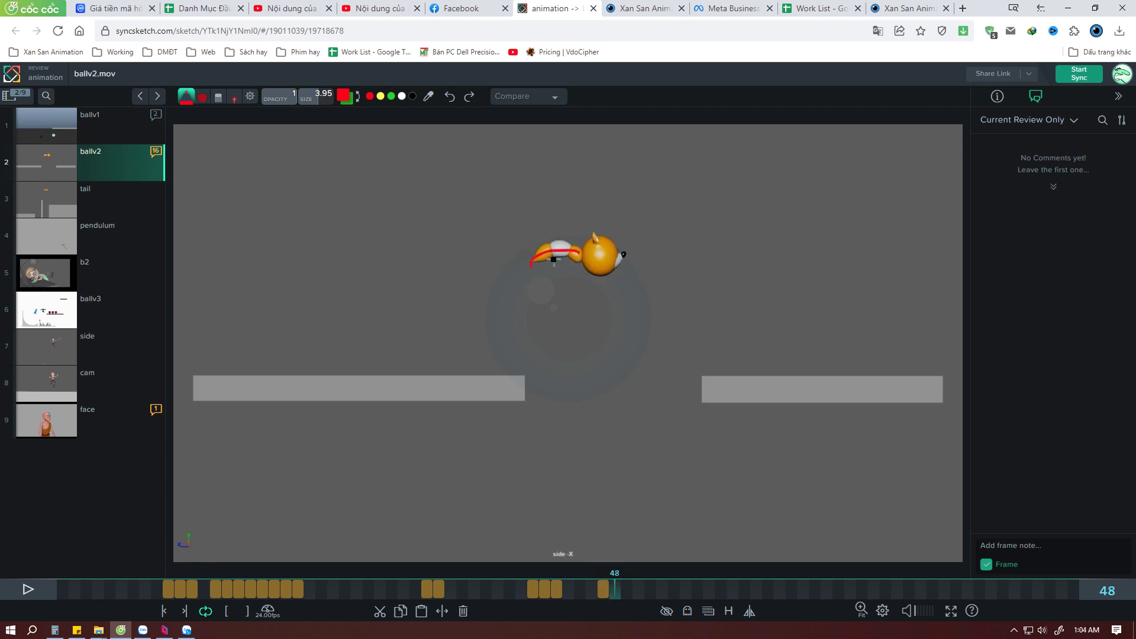
Sketch red tail arcs on frames 50, 52 and 53
key(Right)
key(Right)
key(Right)
key(Left)
key(Left)
key(Left)
key(Right)
key(Right)
mouse_move(612, 264)
mouse_down()
mouse_move(576, 239)
mouse_move(636, 272)
mouse_up()
key(Right)
key(Right)
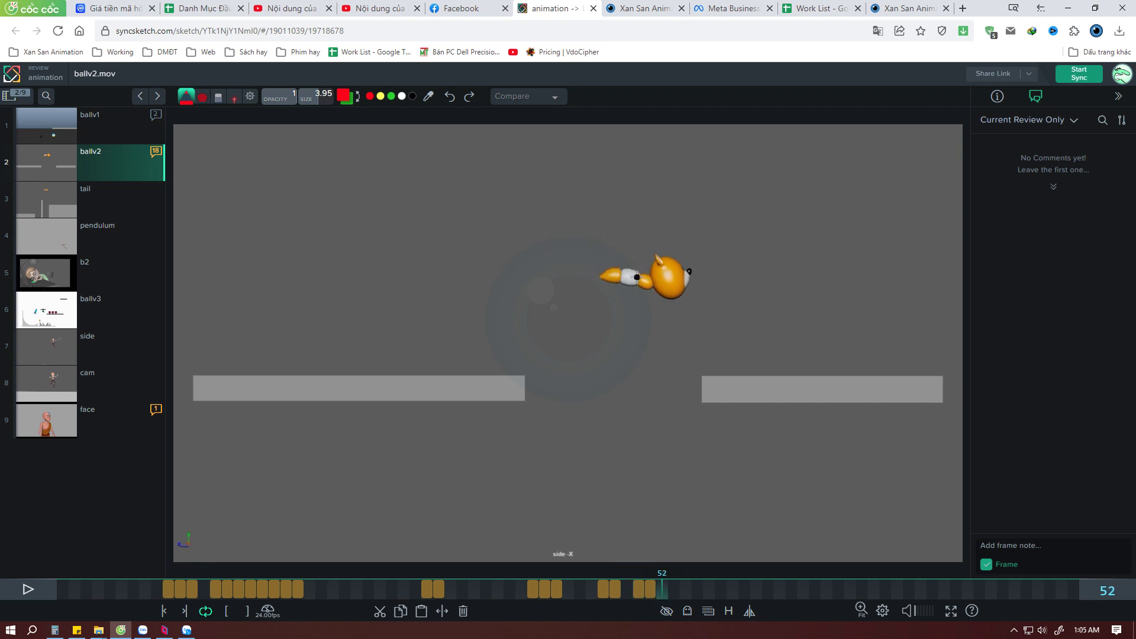
drag(585, 237, 661, 290)
key(Right)
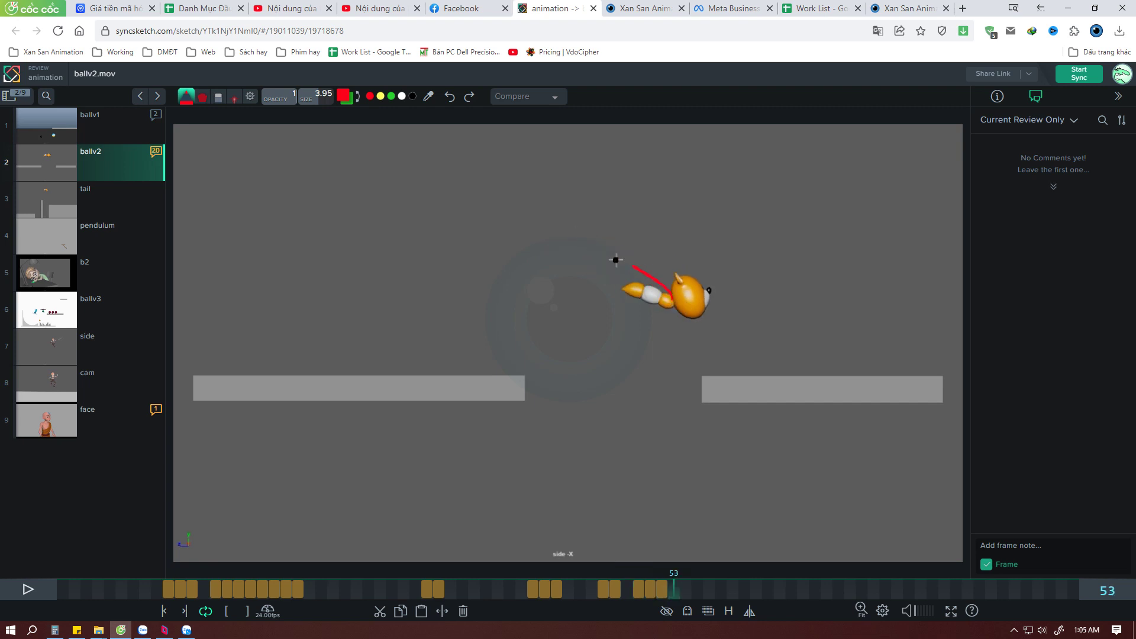
drag(615, 258, 696, 334)
key(Right)
key(Right)
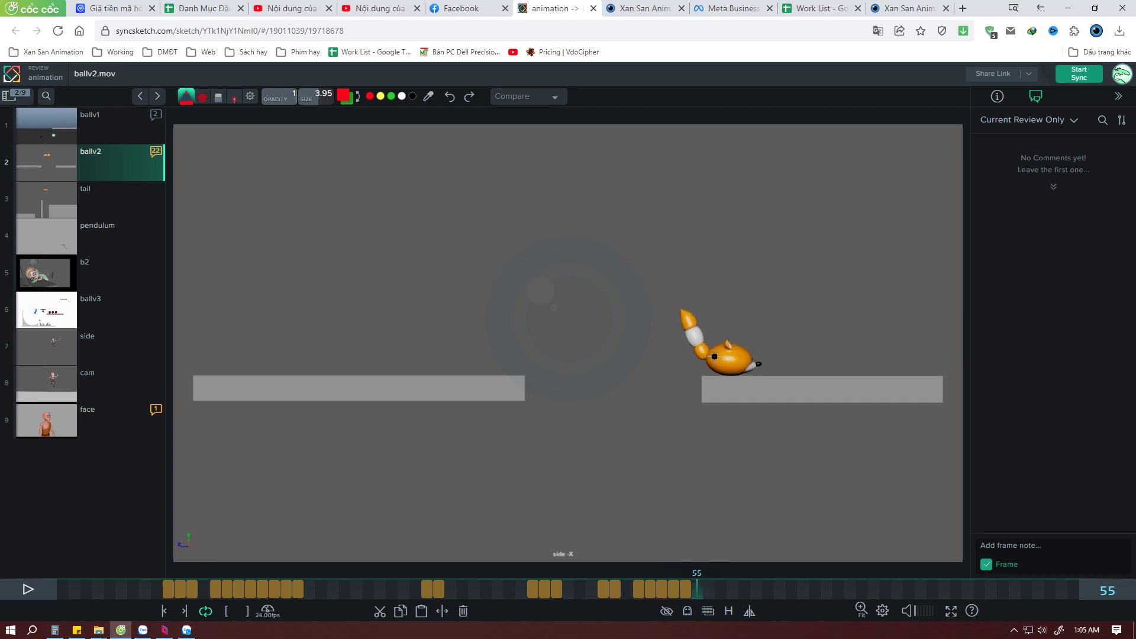
Draw a red tail arc on frame 55 and step ahead through the landing frames
drag(668, 305, 710, 363)
key(Left)
key(Right)
key(Right)
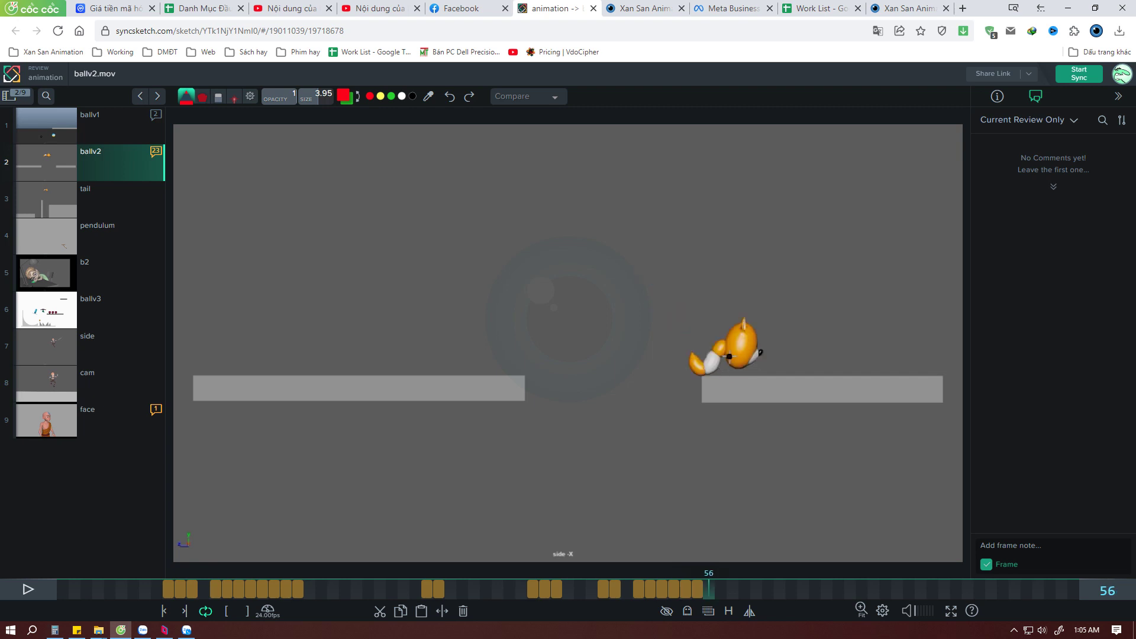
key(Right)
key(Right)
key(Right)
key(Right)
key(Right)
key(Right)
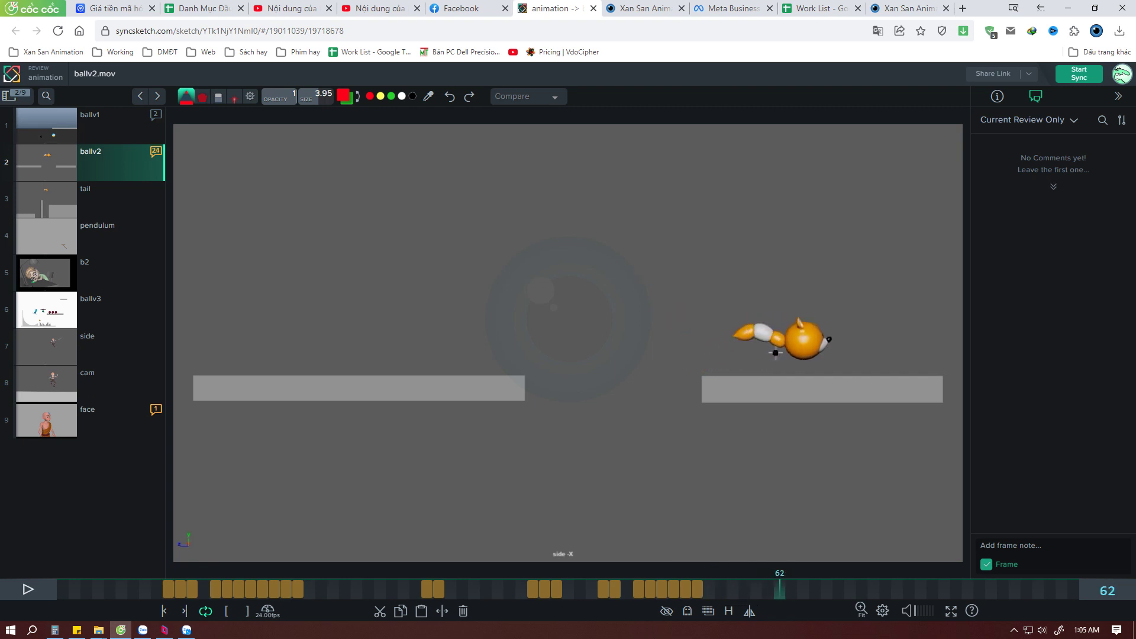
key(Right)
key(Right)
key(Right)
key(Left)
key(Left)
key(Left)
key(Right)
key(Right)
Undo a stray trace on frame 65, sketch the tail arc toward the ledge, and review through frame 69
key(Right)
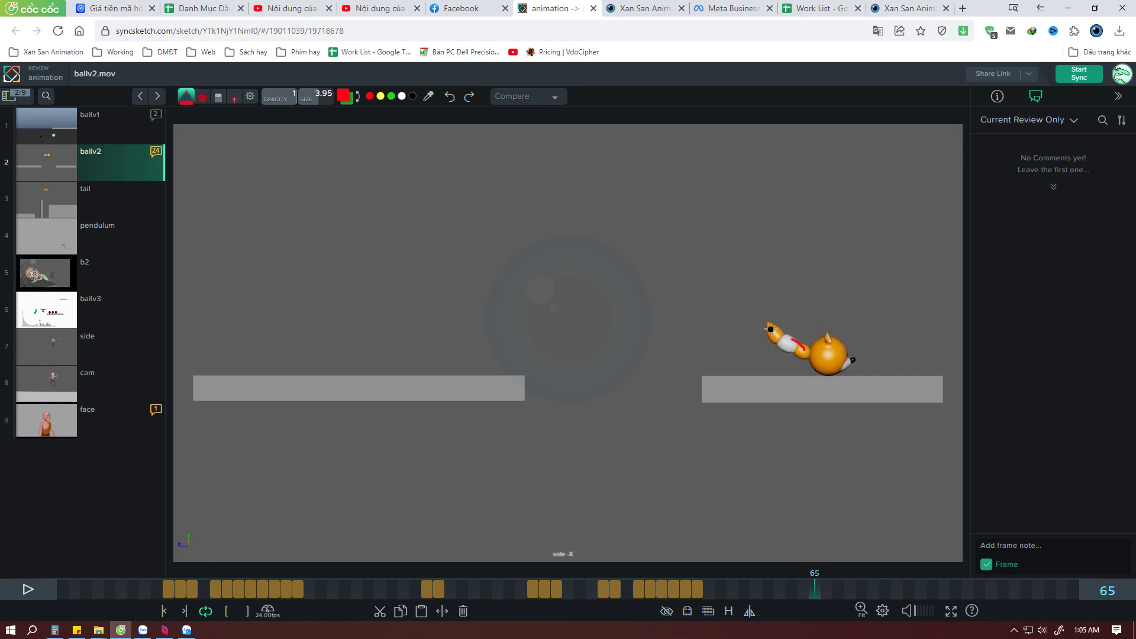
mouse_move(771, 329)
mouse_down()
mouse_move(809, 349)
mouse_move(761, 325)
mouse_up()
key(ctrl+z)
key(Right)
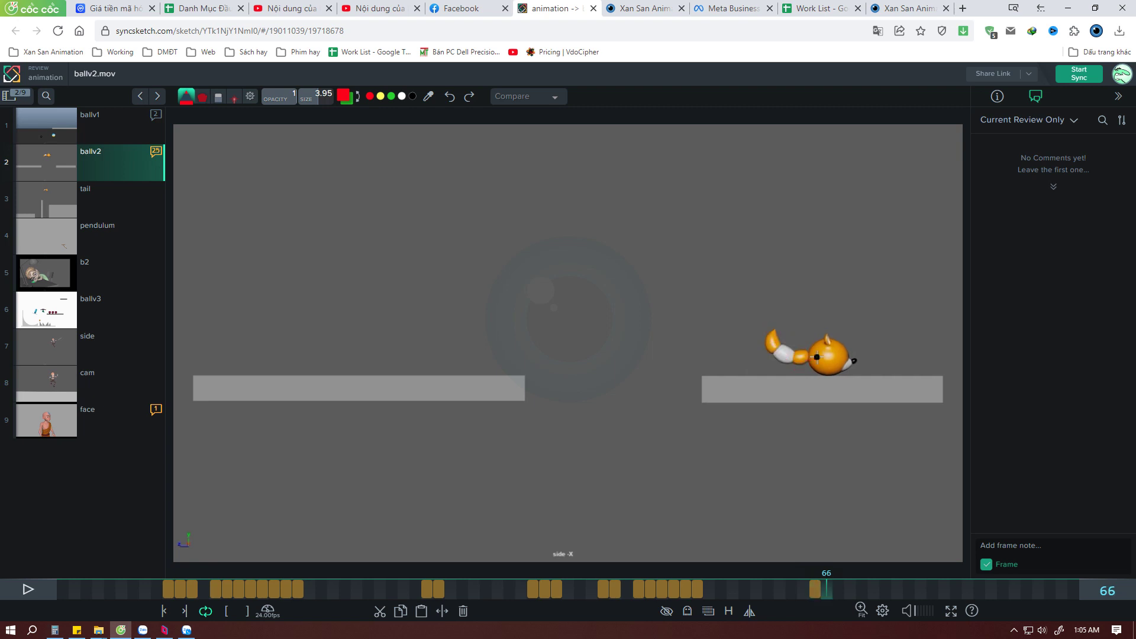
mouse_move(805, 364)
mouse_down()
mouse_move(762, 372)
mouse_move(744, 350)
mouse_up()
key(Right)
key(Right)
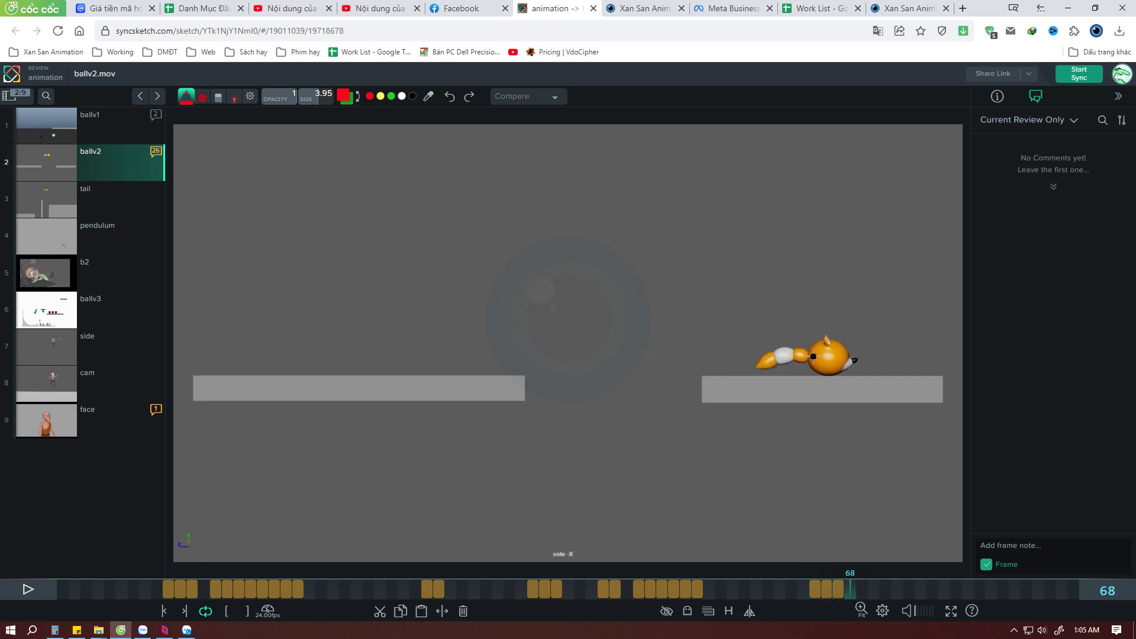
key(Right)
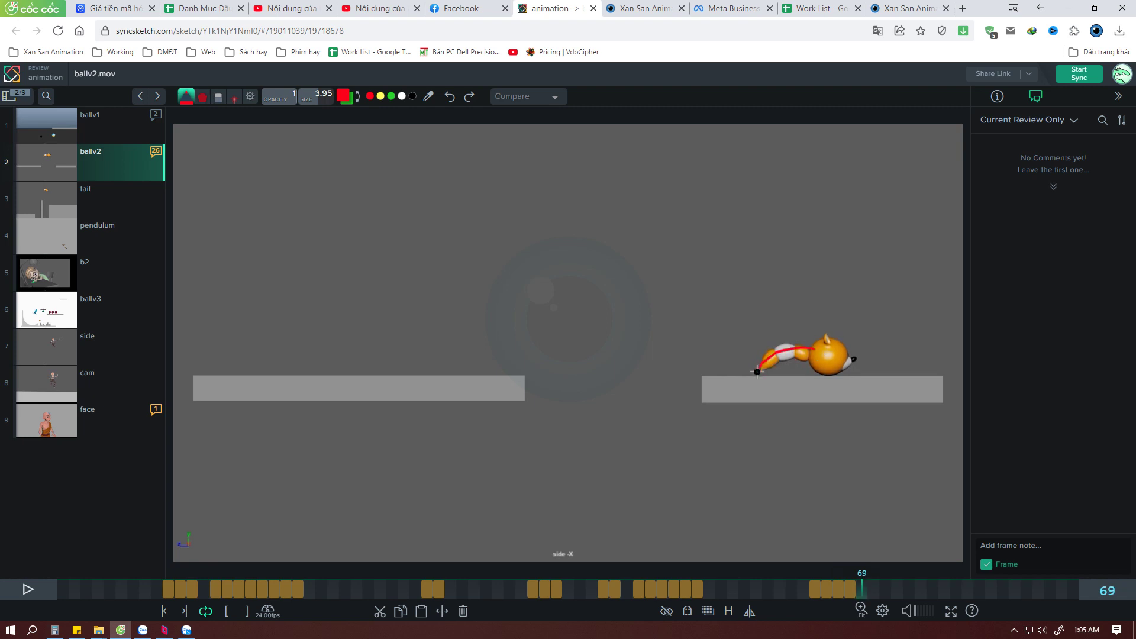
key(Right)
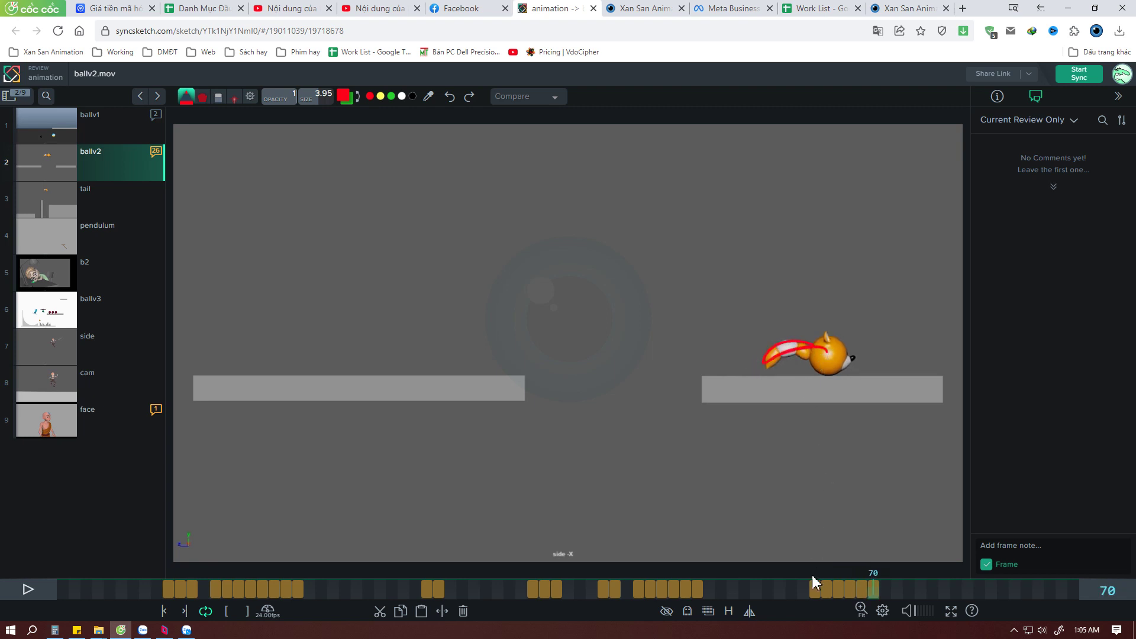
mouse_move(811, 588)
mouse_down()
mouse_move(862, 590)
mouse_move(791, 589)
mouse_move(966, 592)
mouse_up()
Flip between frames 73 and 75 to compare the tail poses
key(Left)
key(Left)
key(Left)
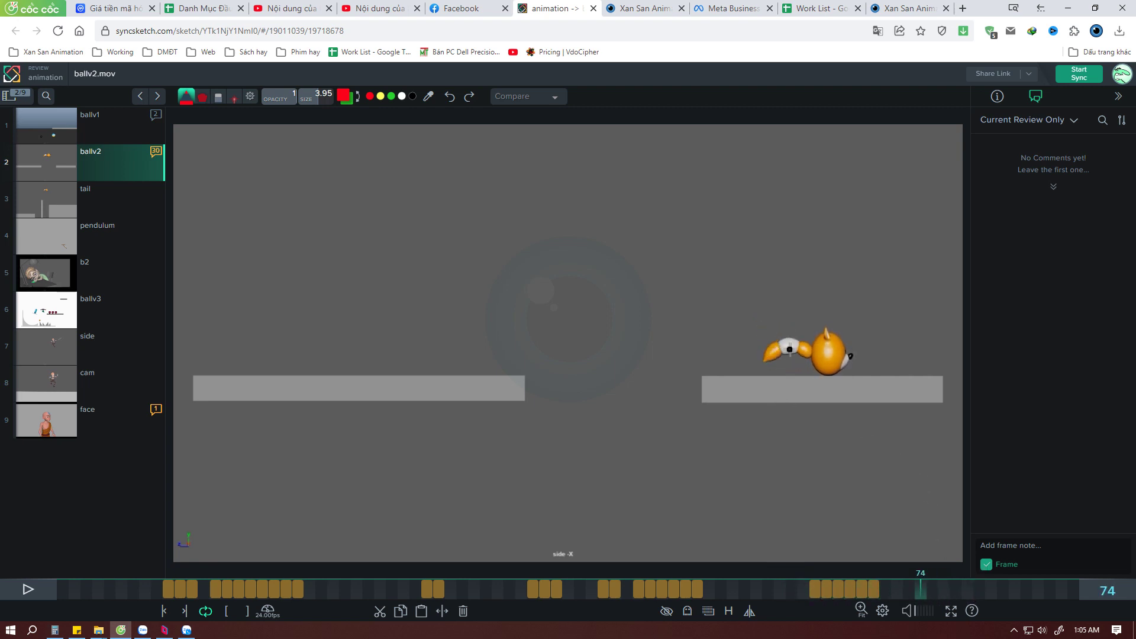
key(Left)
key(Right)
key(Right)
key(Left)
key(Left)
key(Right)
key(Right)
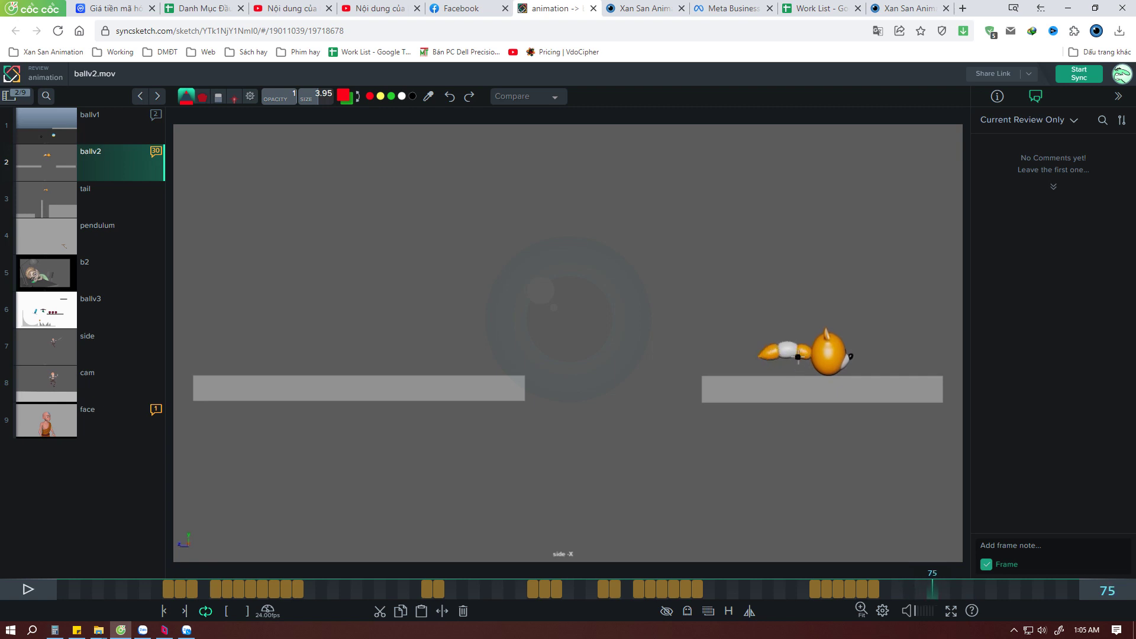
key(Left)
key(Left)
key(Left)
key(Right)
key(Right)
key(Right)
key(Left)
key(Left)
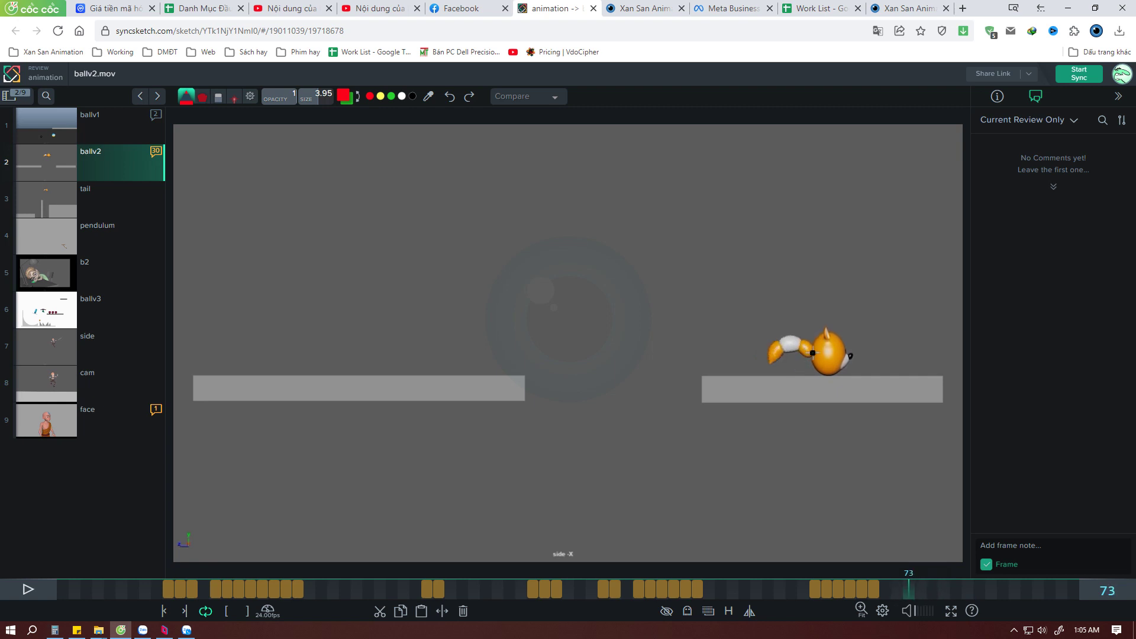
key(Left)
key(Right)
key(Right)
key(Right)
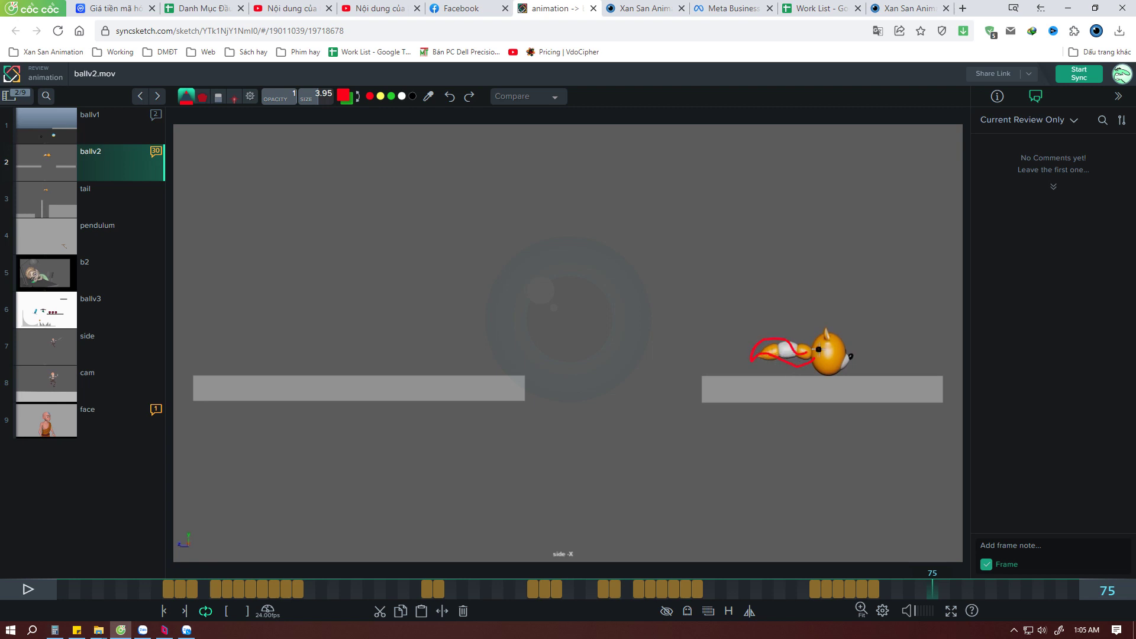
Advance through frames 76 to 80, then scrub back to frame 79
key(Right)
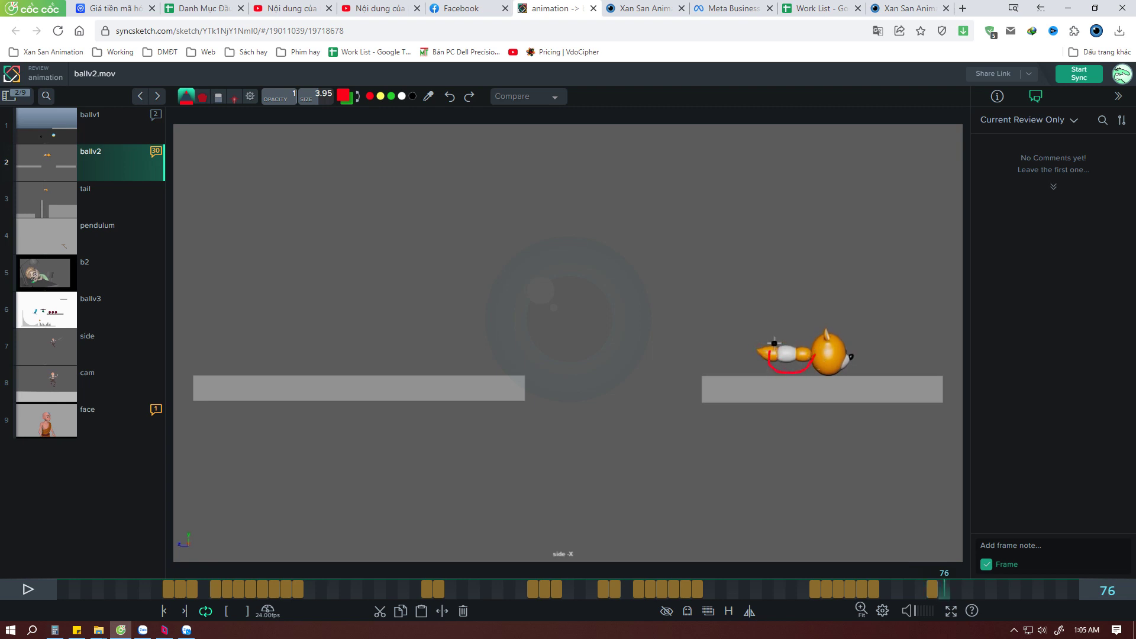
key(Right)
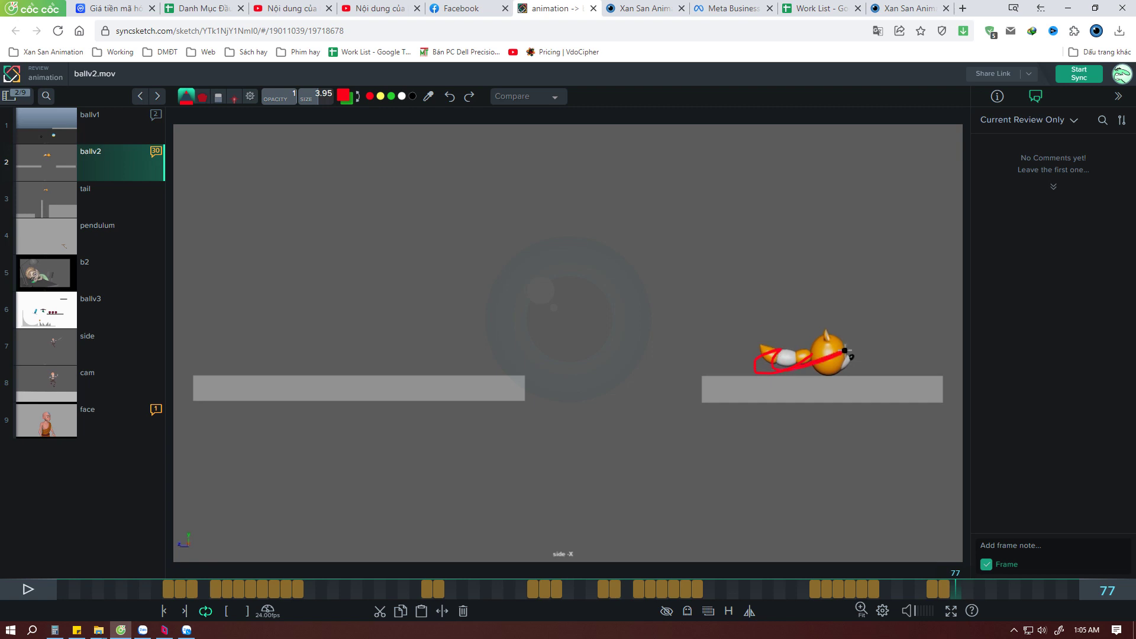
drag(921, 589, 980, 590)
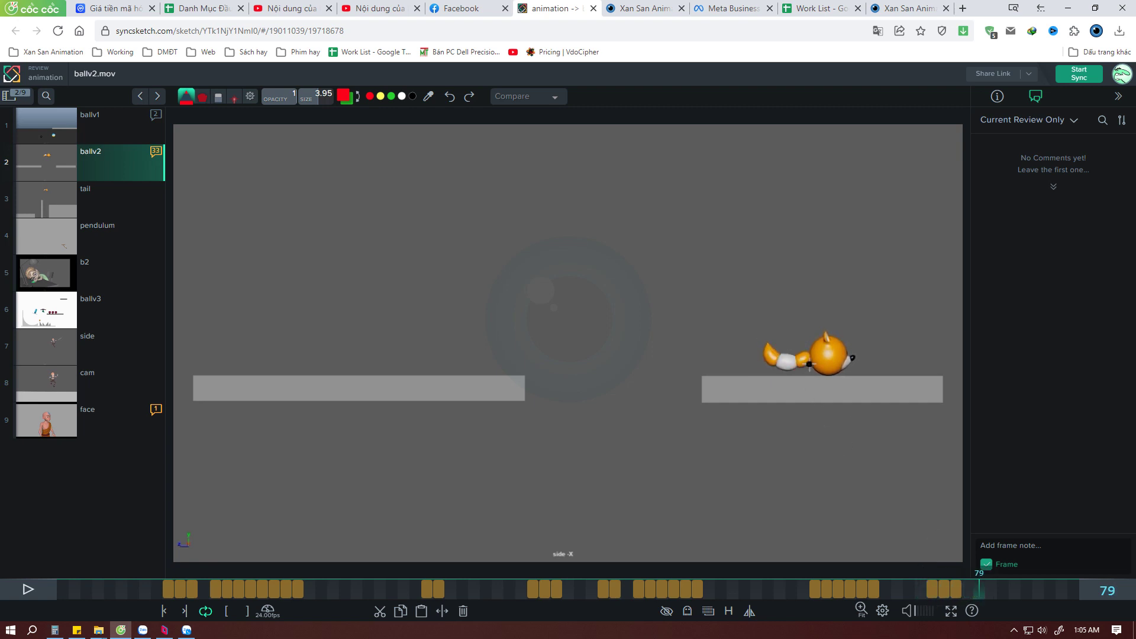
key(Right)
mouse_move(926, 593)
mouse_down()
mouse_move(976, 589)
mouse_move(897, 589)
mouse_up()
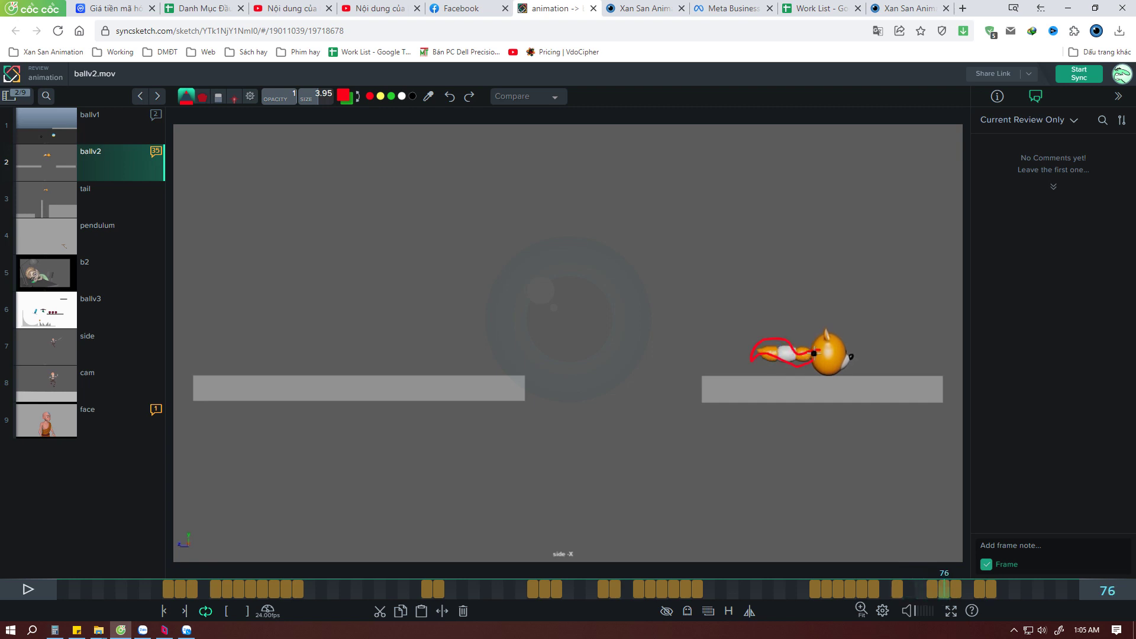
Review frames 72 to 74 and redraw the red tail arc on frame 75
drag(897, 590, 968, 589)
key(Left)
key(Left)
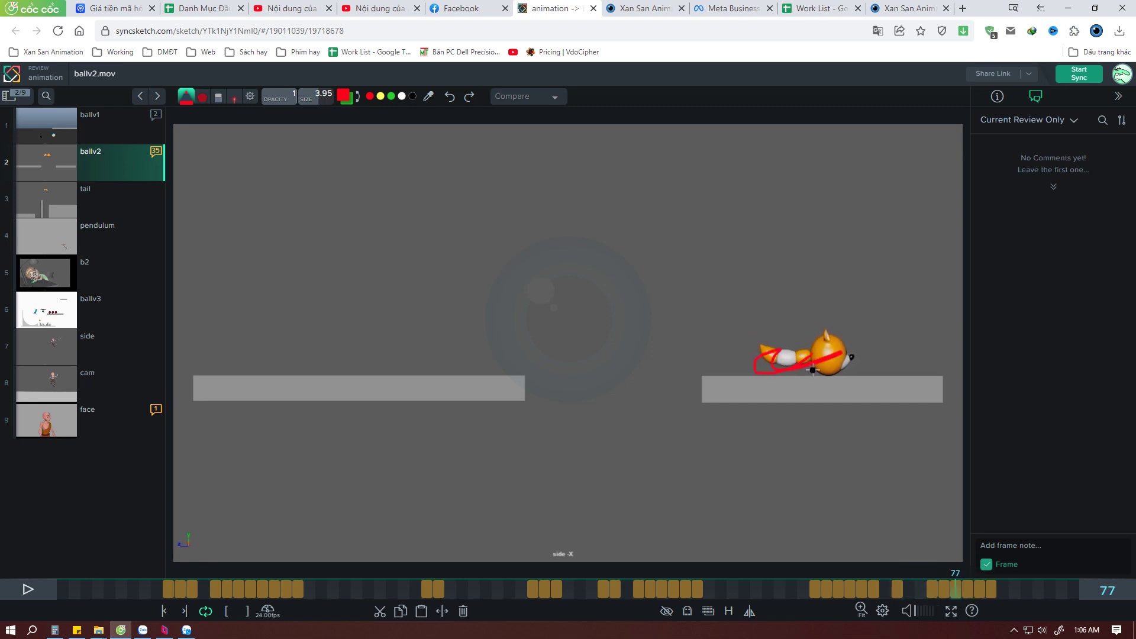
key(Left)
key(Left)
key(Left)
key(Left)
key(Right)
key(Left)
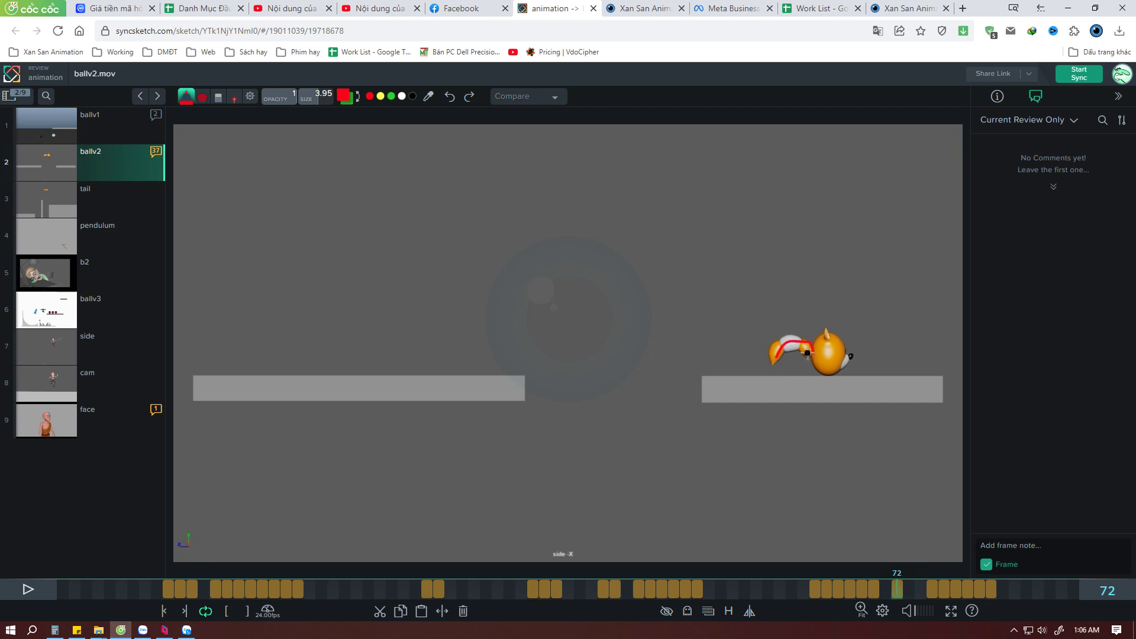
key(Right)
key(Right)
key(Right)
key(Left)
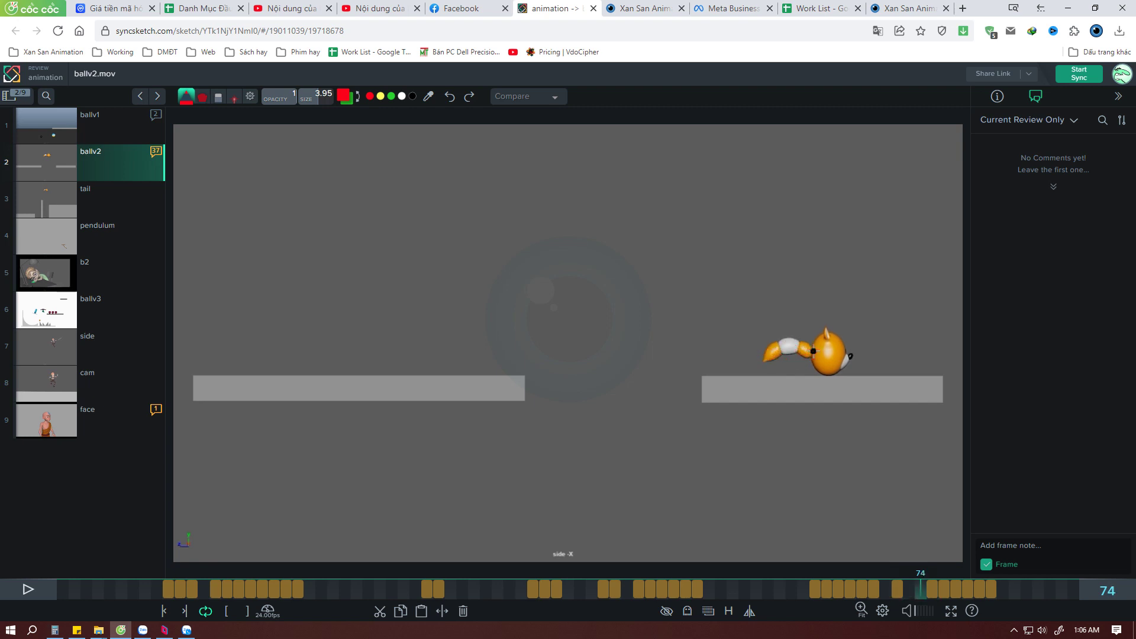
key(Right)
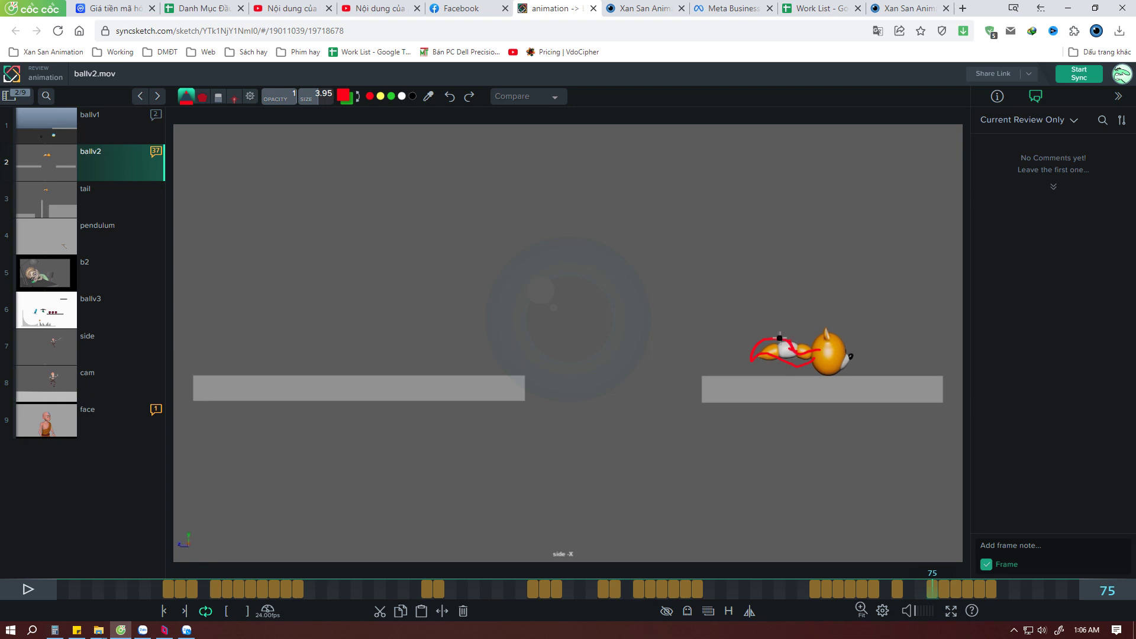
drag(780, 338, 752, 359)
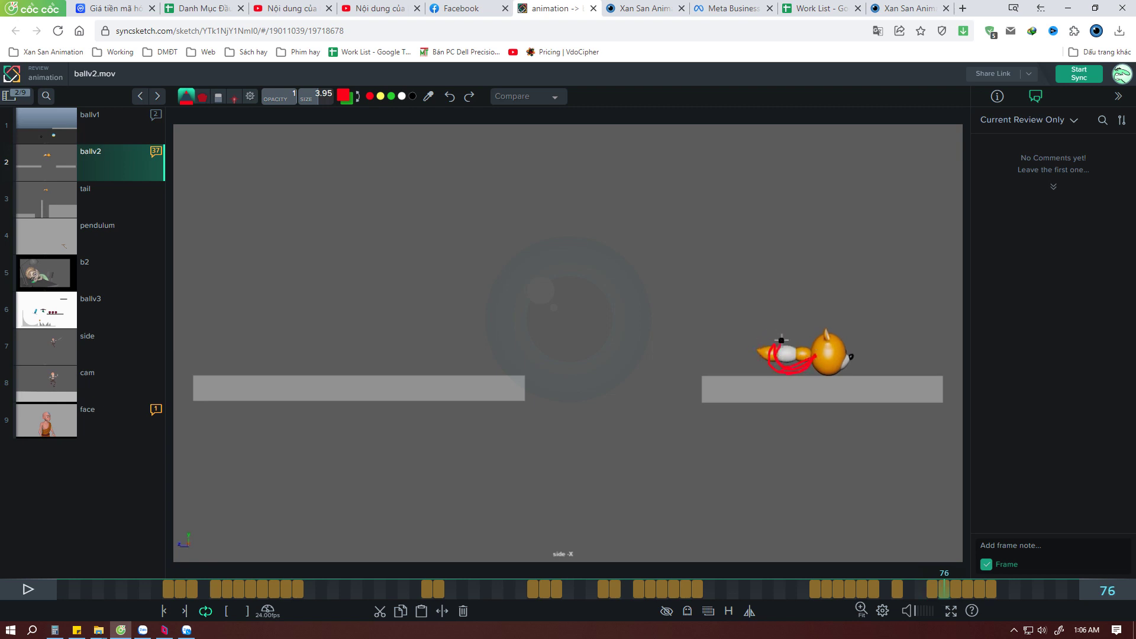
Step ahead through frames 77 to 82 and sketch red tail arcs on frames 83 and 84
key(Right)
key(Right)
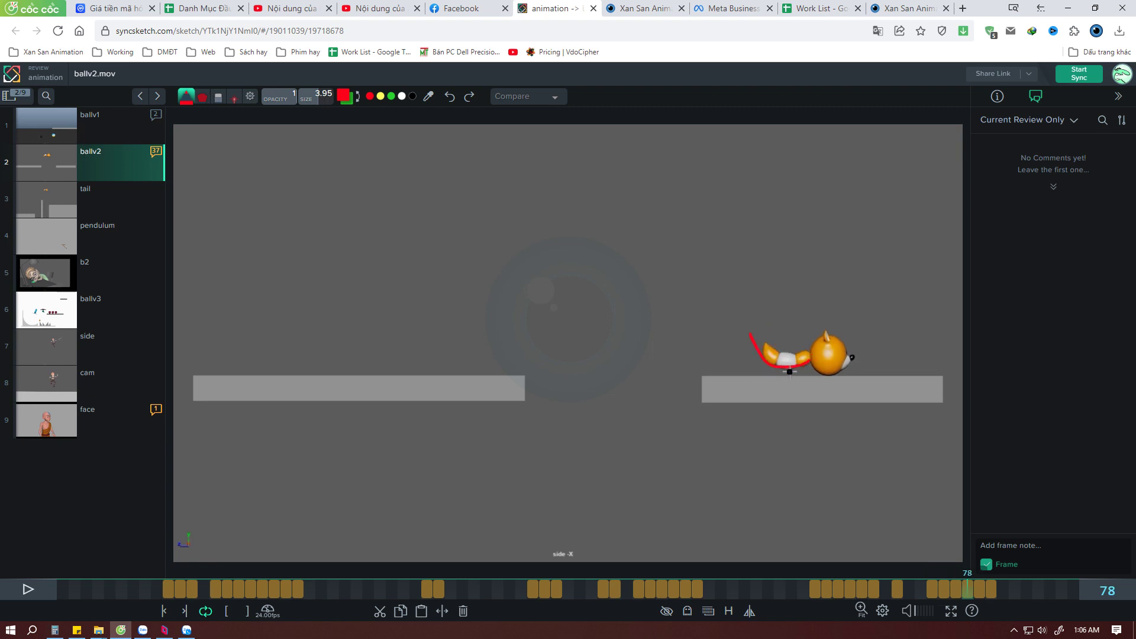
key(Right)
key(Left)
key(Left)
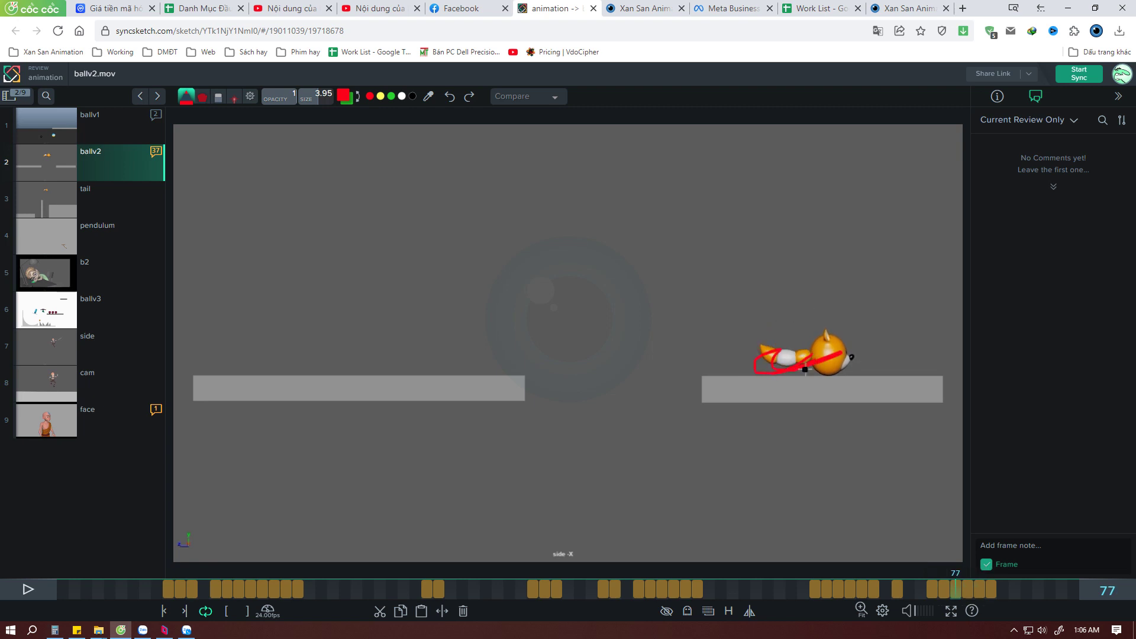
key(Right)
key(Right)
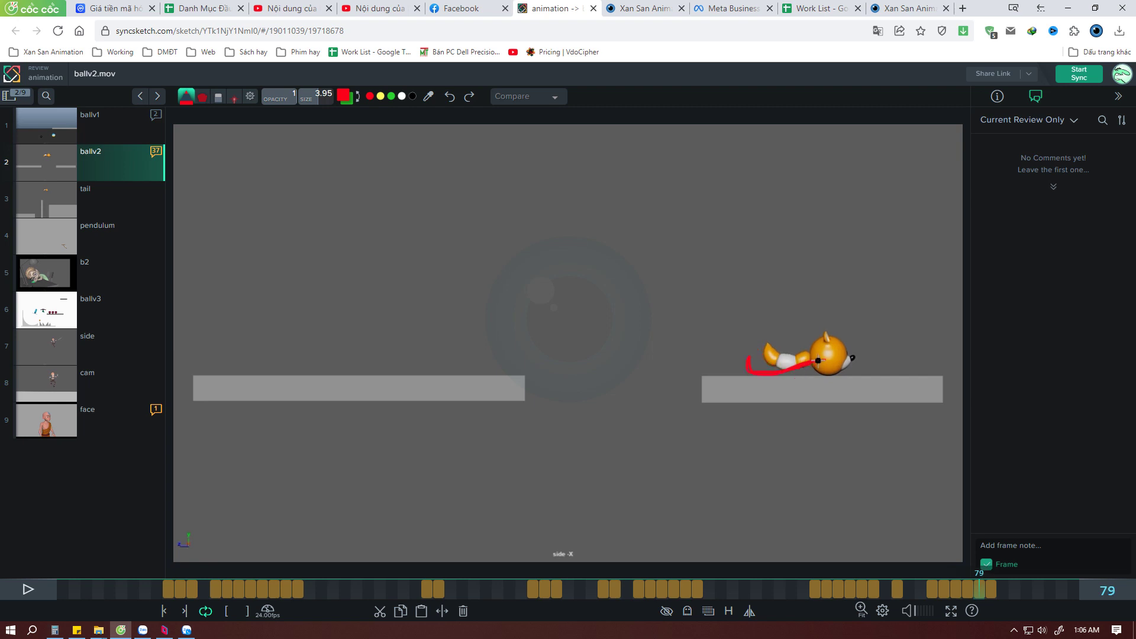
key(Right)
key(Right)
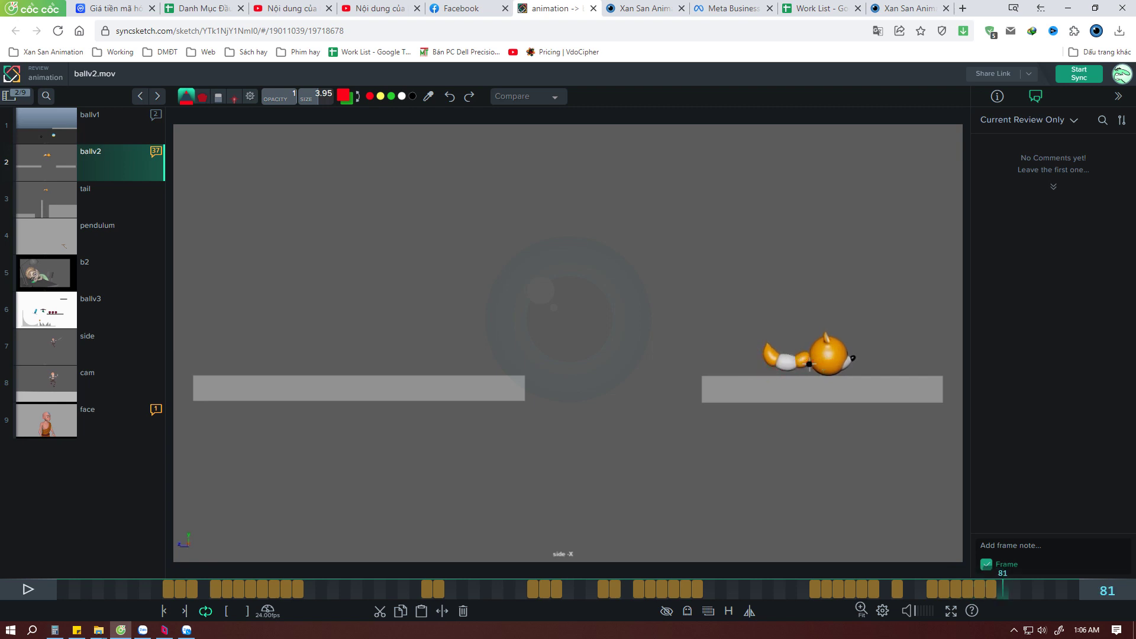
key(Right)
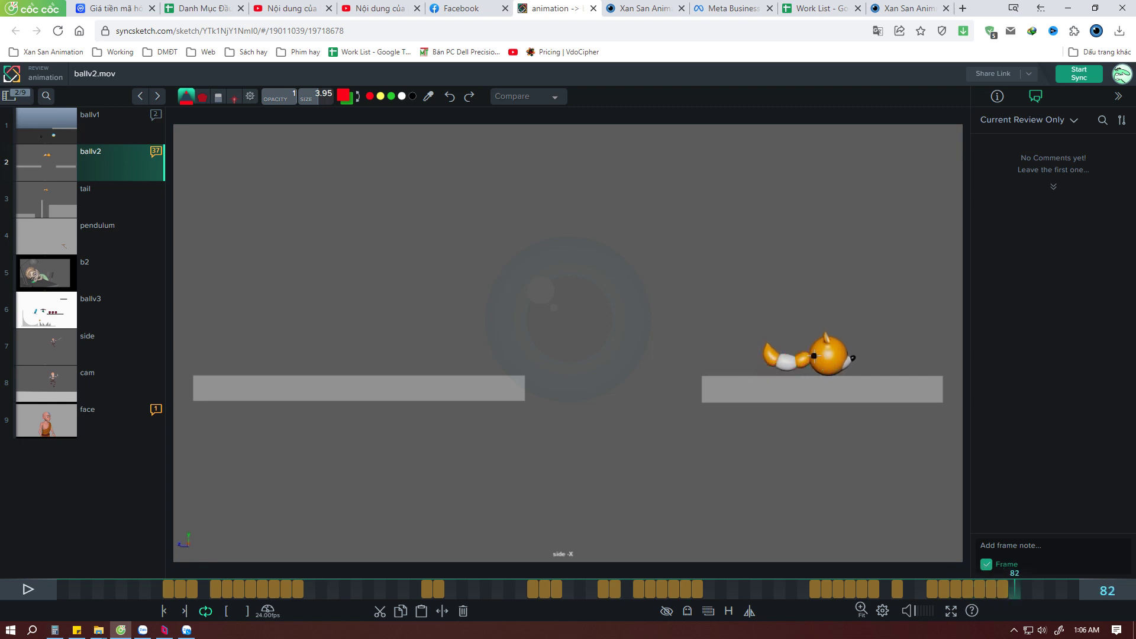
key(Right)
mouse_move(803, 342)
mouse_down()
mouse_move(815, 349)
mouse_move(740, 362)
mouse_up()
key(Right)
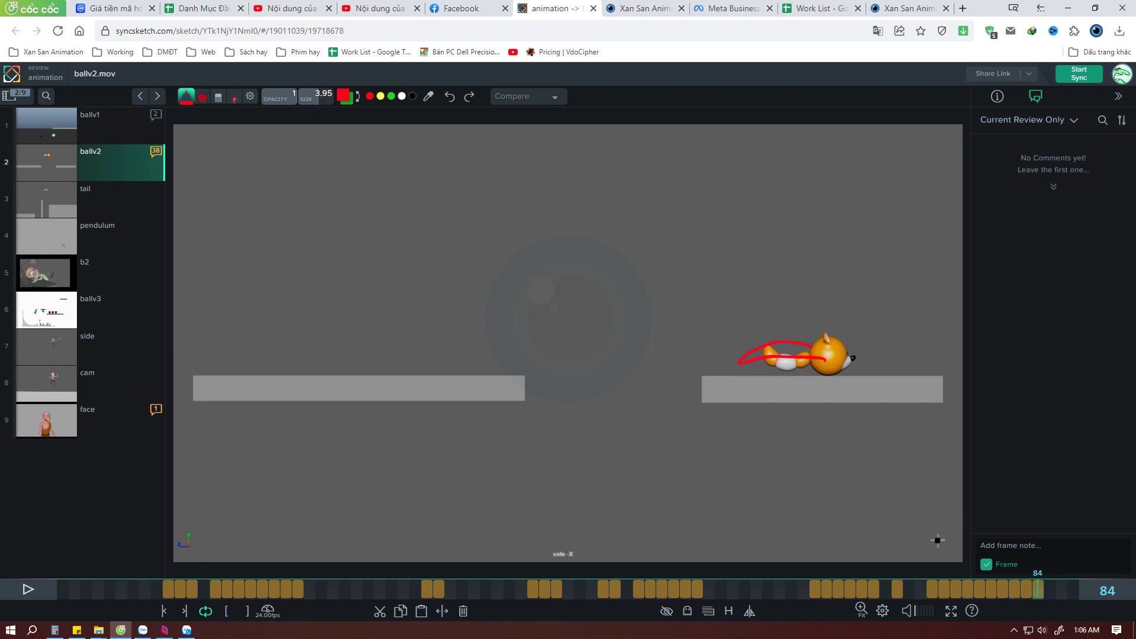
drag(933, 591, 979, 587)
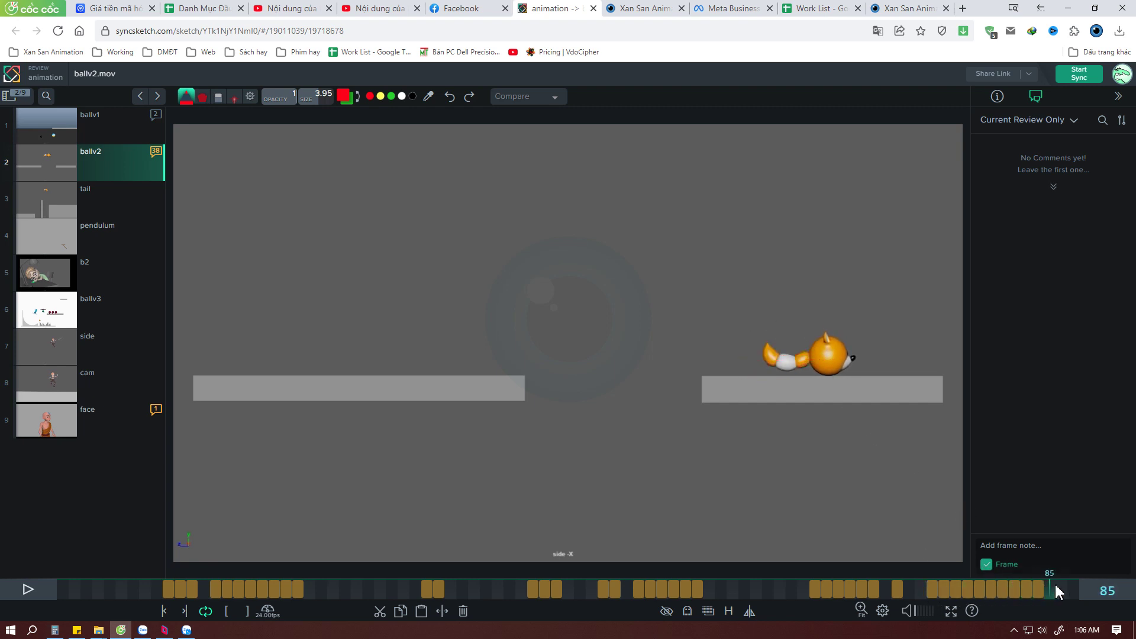
Play ballv2.mov from the start to review the red tail arcs, stop it, and return to frame 1
click(591, 589)
drag(391, 594, 767, 590)
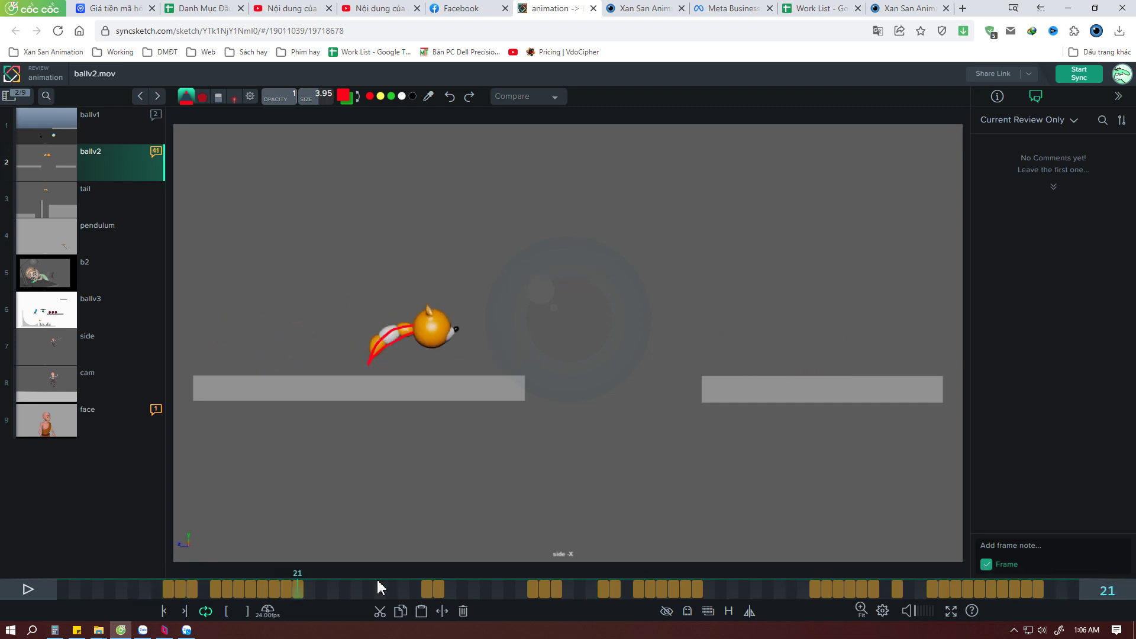
click(69, 585)
click(28, 589)
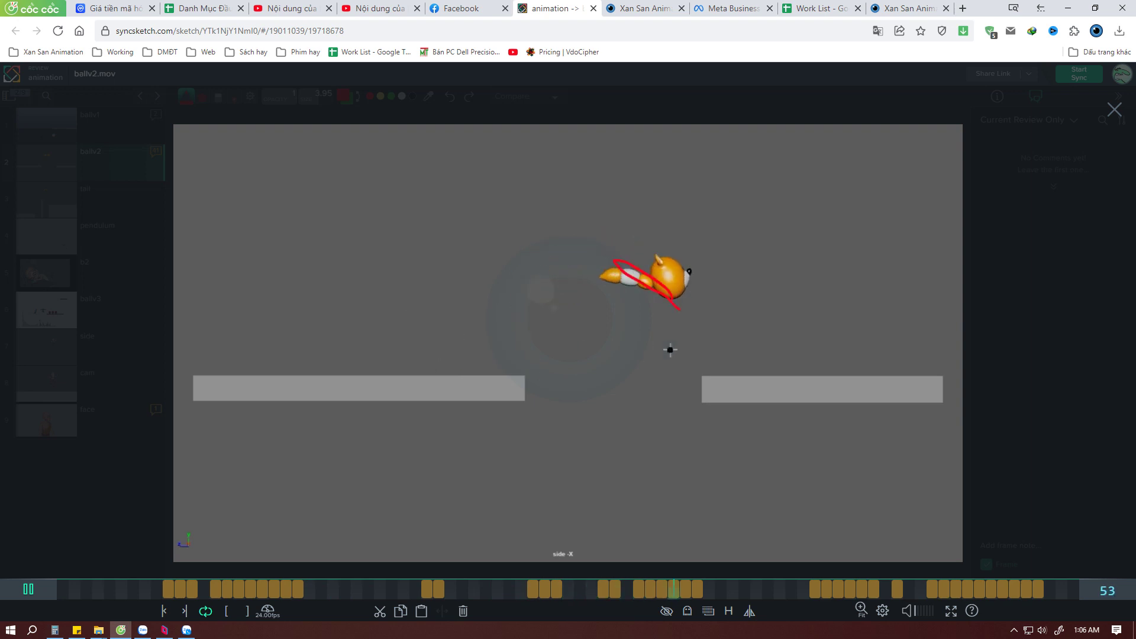
click(28, 589)
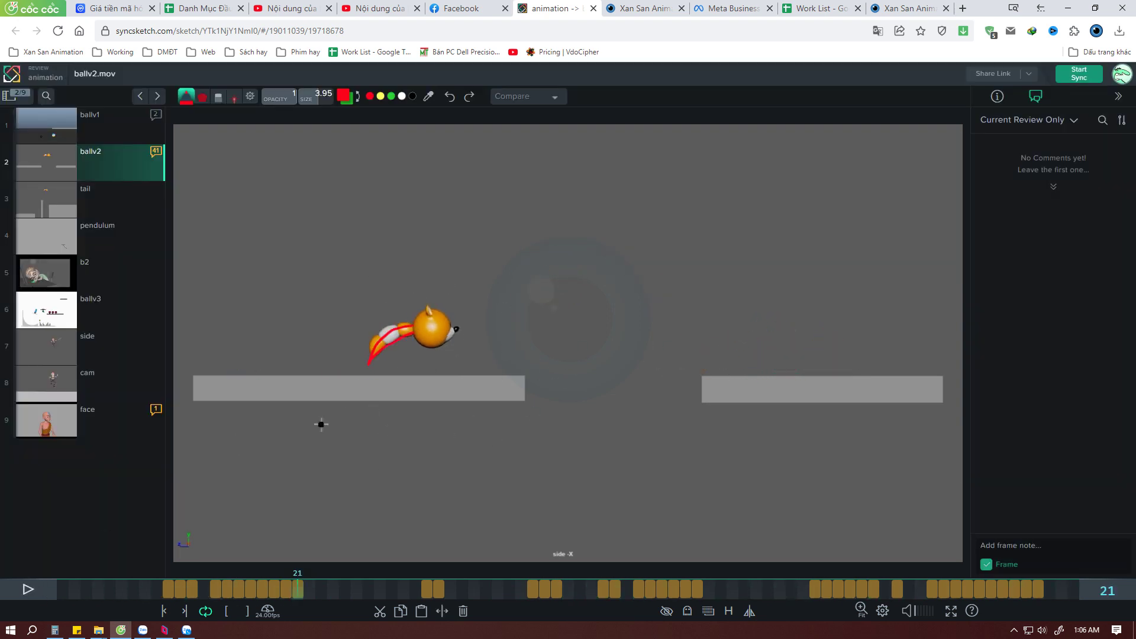
drag(203, 595, 44, 596)
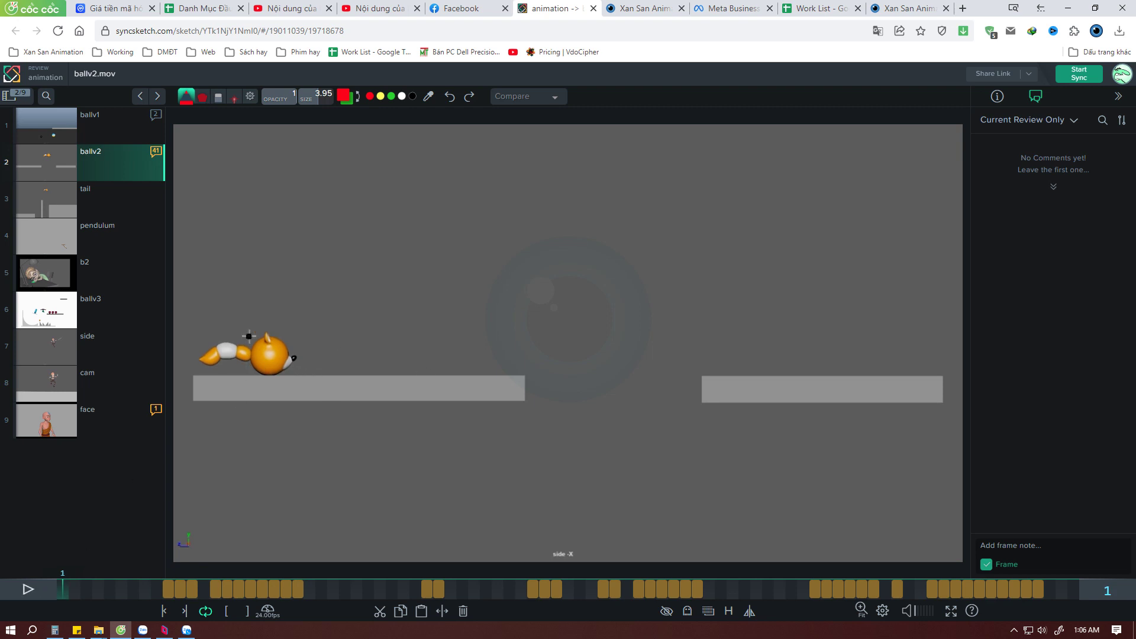